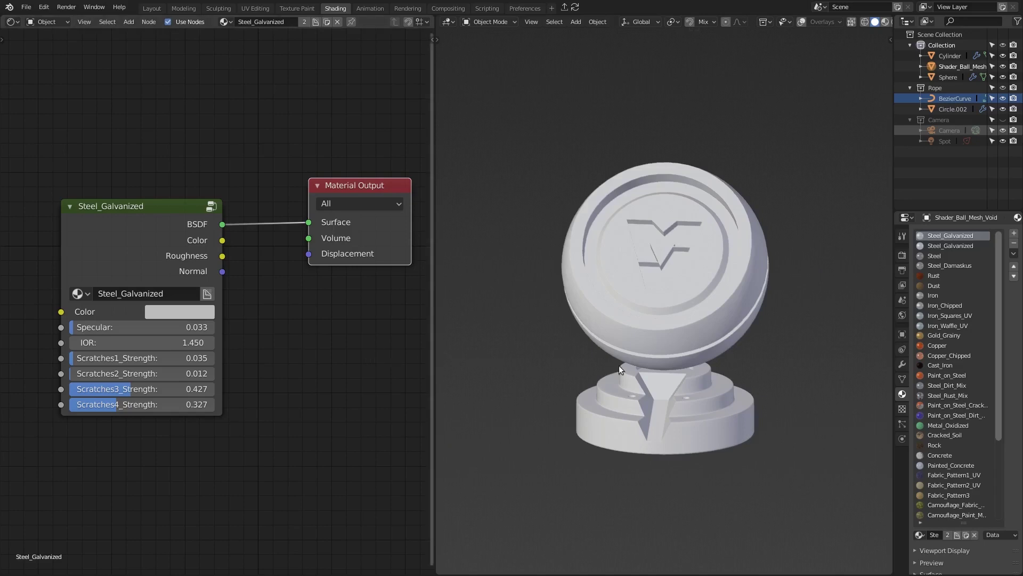
# - Look over the shader ball from different angles and browse its full list of material slots
pyautogui.moveTo(672, 340); pyautogui.dragTo(651, 348, button='middle')
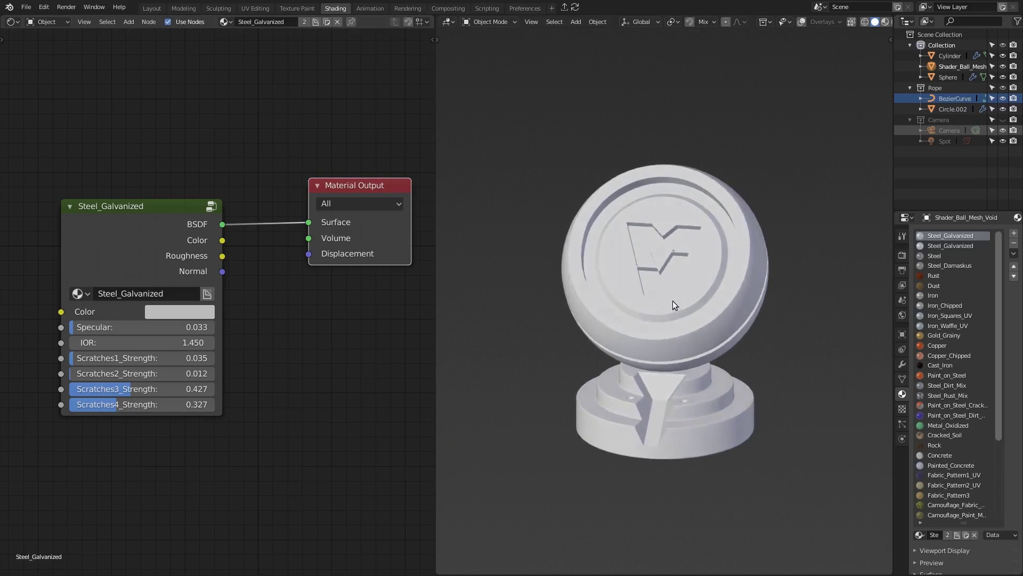
pyautogui.moveTo(673, 301); pyautogui.dragTo(610, 298, button='middle')
pyautogui.press('/')
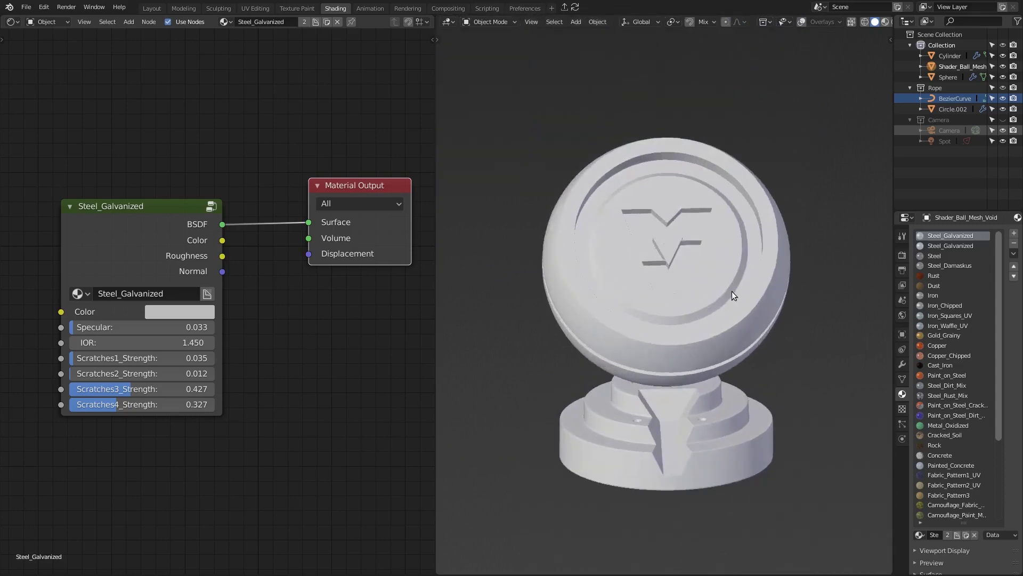
pyautogui.scroll(-5, 951, 305)
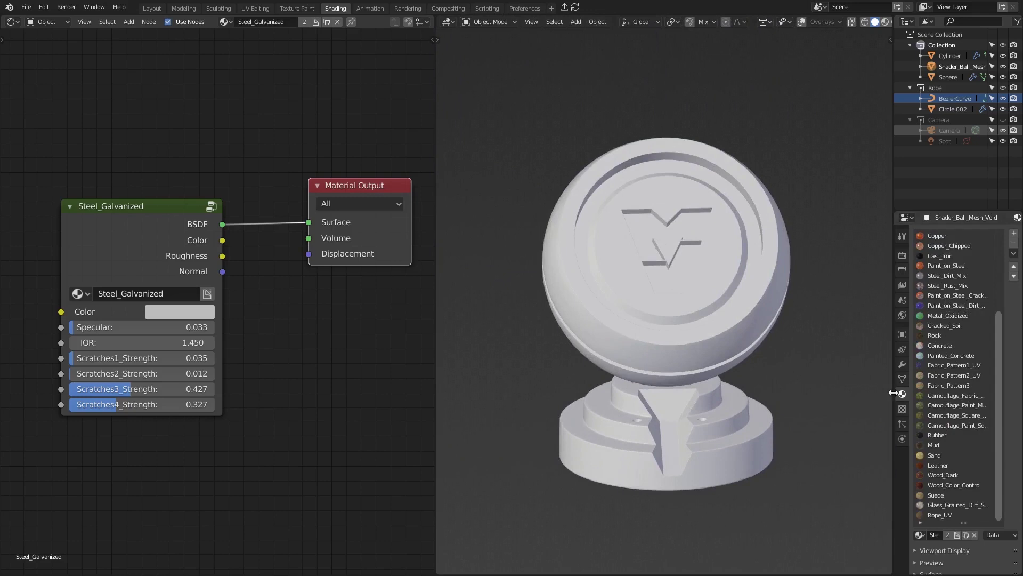
pyautogui.scroll(2, 952, 369)
pyautogui.scroll(4, 952, 369)
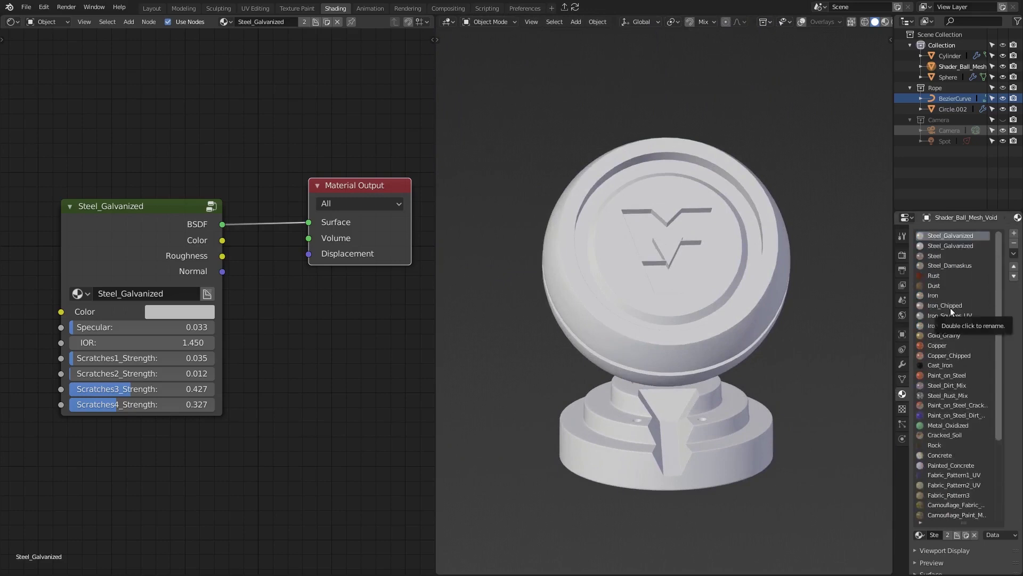
pyautogui.scroll(-6, 954, 305)
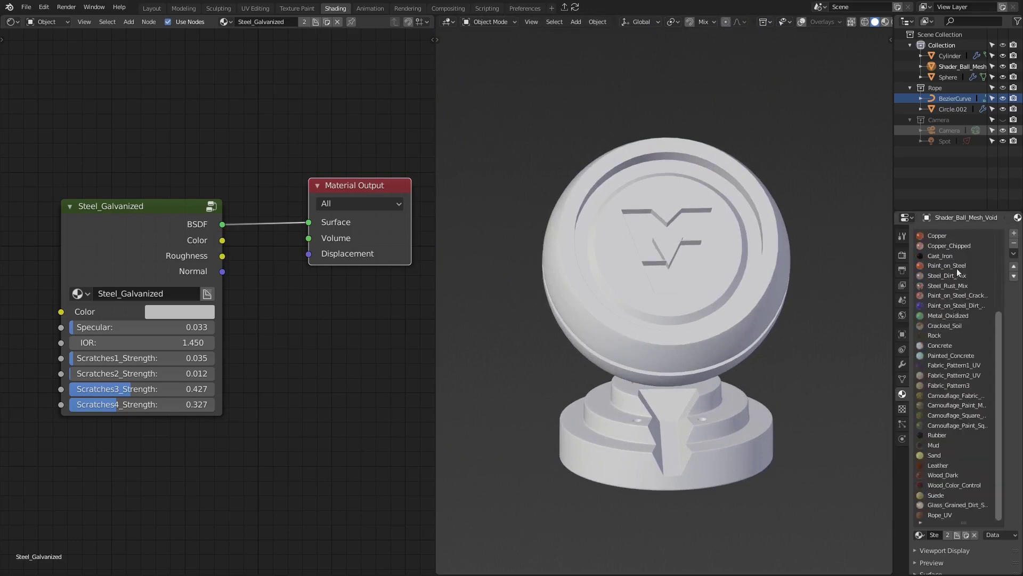
pyautogui.scroll(5, 957, 268)
pyautogui.scroll(-5, 953, 272)
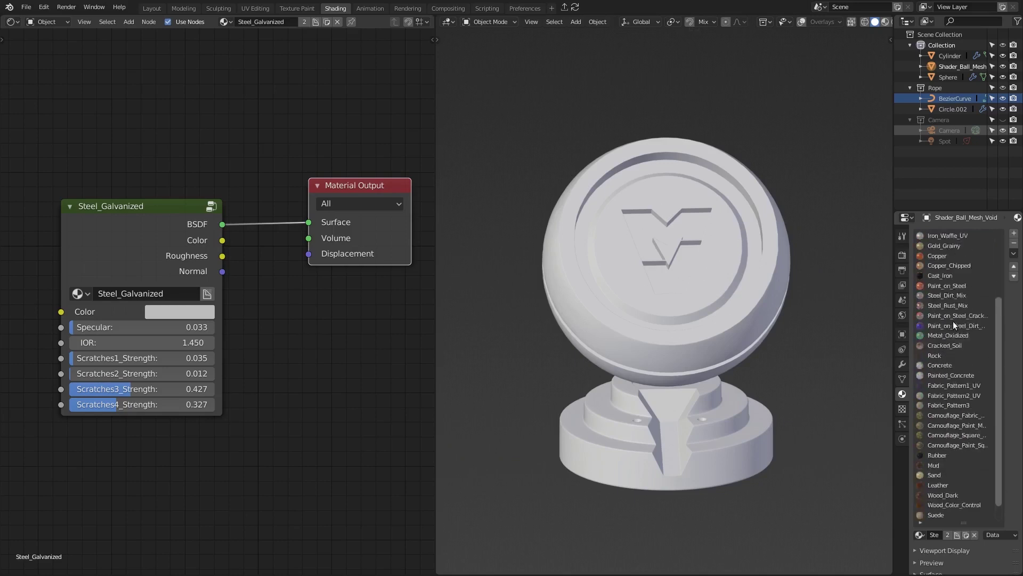
# - Show the shader ball in the 3D viewport with rendered shading, viewed closer and at an angle
pyautogui.moveTo(749, 335)
pyautogui.mouseDown(button='middle')
pyautogui.moveTo(698, 331)
pyautogui.moveTo(718, 313)
pyautogui.moveTo(752, 314)
pyautogui.moveTo(760, 327)
pyautogui.moveTo(737, 318)
pyautogui.moveTo(760, 312)
pyautogui.moveTo(726, 309)
pyautogui.moveTo(758, 299)
pyautogui.mouseUp(button='middle')
pyautogui.scroll(1, 753, 314)
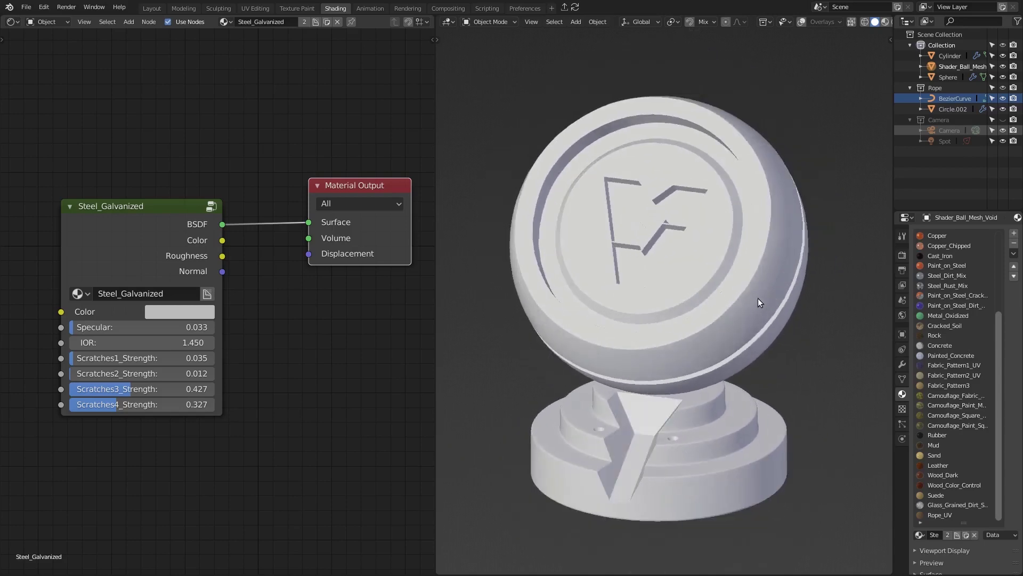
pyautogui.press('z')
pyautogui.click(722, 243)
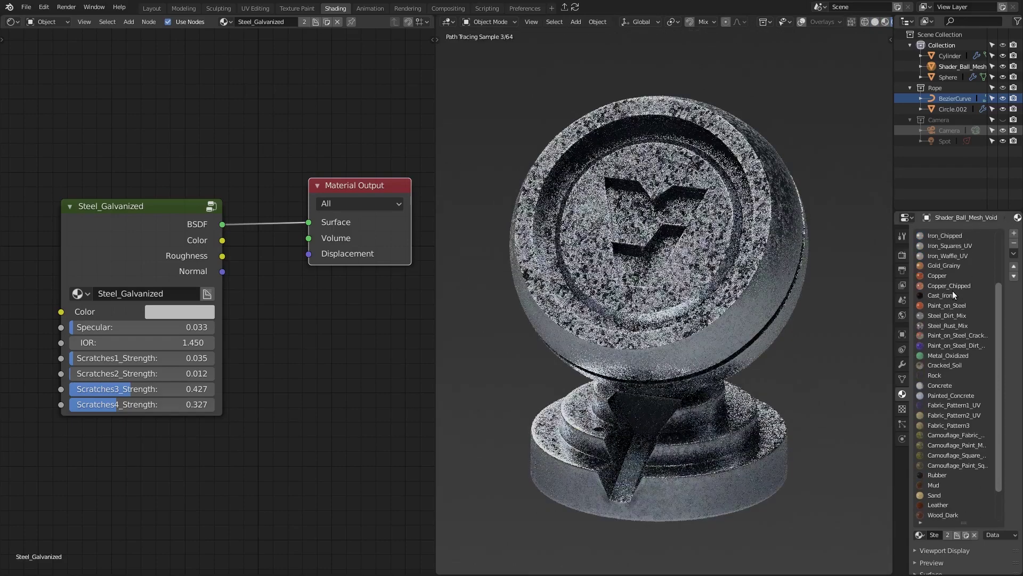
# - Widen the properties area to make the material names readable and select the Fabric_Pattern1_UV slot
pyautogui.scroll(11, 953, 290)
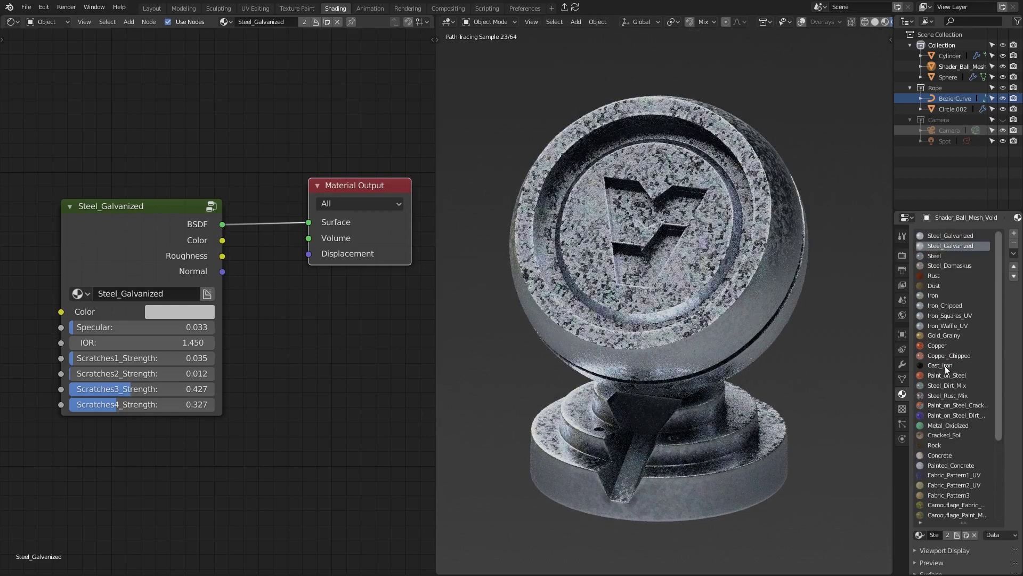
pyautogui.scroll(-4, 958, 373)
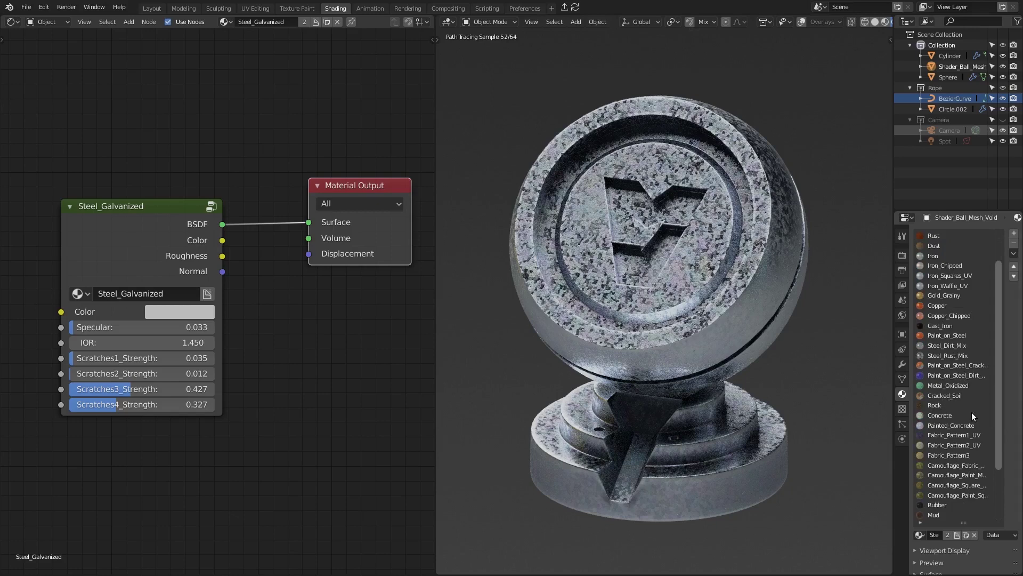
pyautogui.scroll(-4, 962, 411)
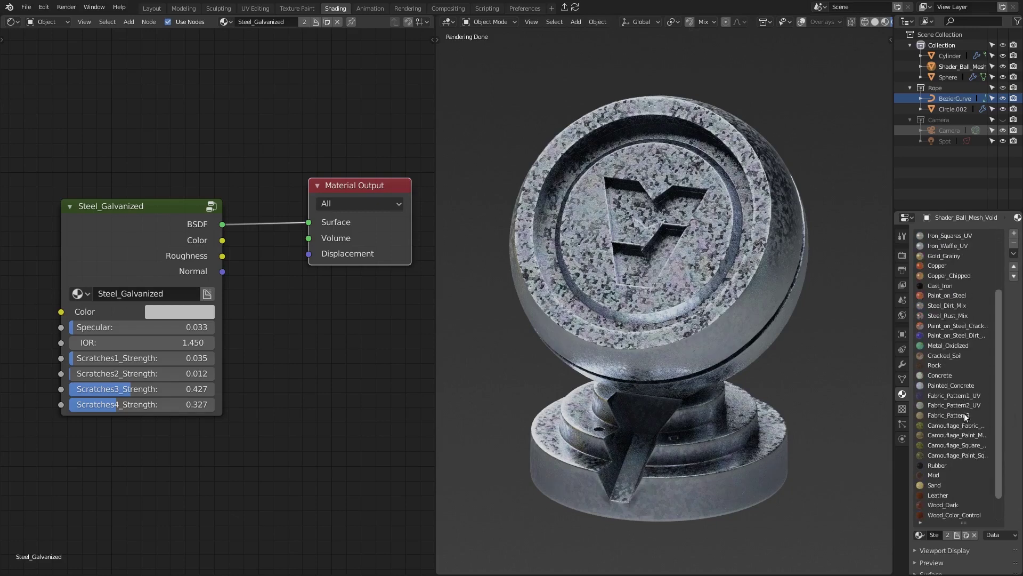
pyautogui.scroll(-3, 964, 418)
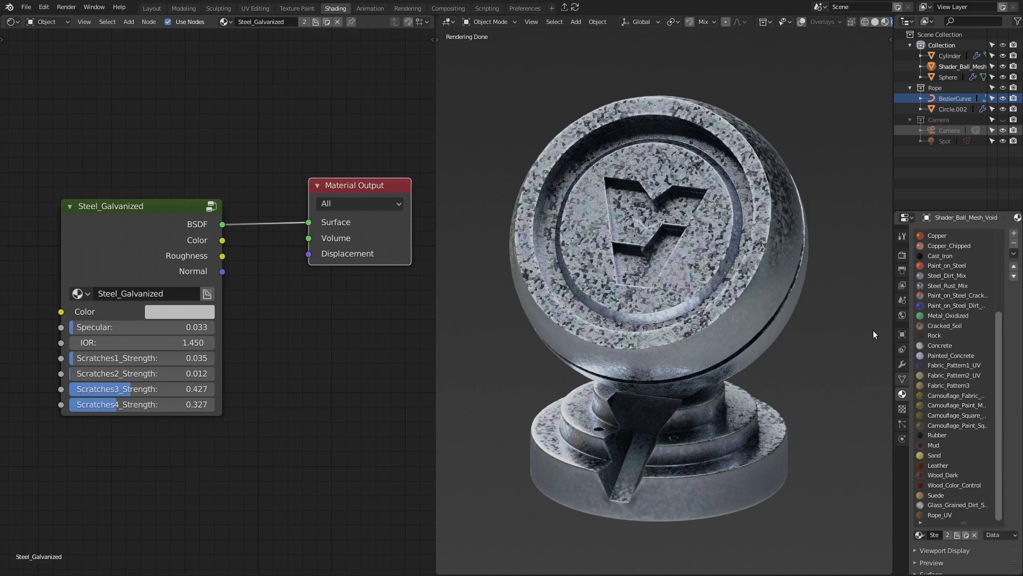
pyautogui.moveTo(894, 347); pyautogui.dragTo(875, 347)
pyautogui.click(948, 365)
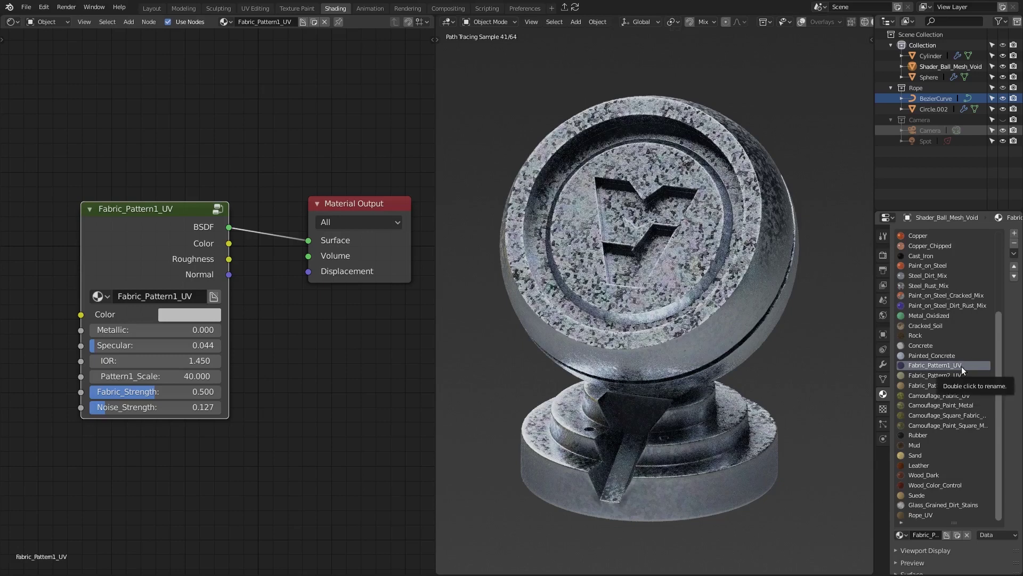
# - Select the first Steel_Galvanized slot in the shader ball's material list
pyautogui.scroll(5, 949, 340)
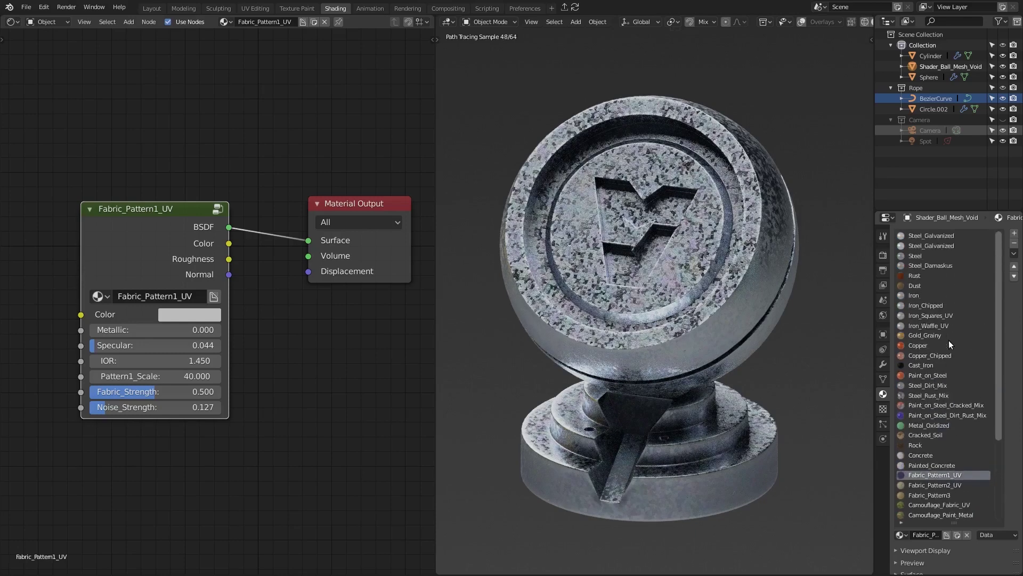
pyautogui.moveTo(775, 282); pyautogui.dragTo(793, 297, button='middle')
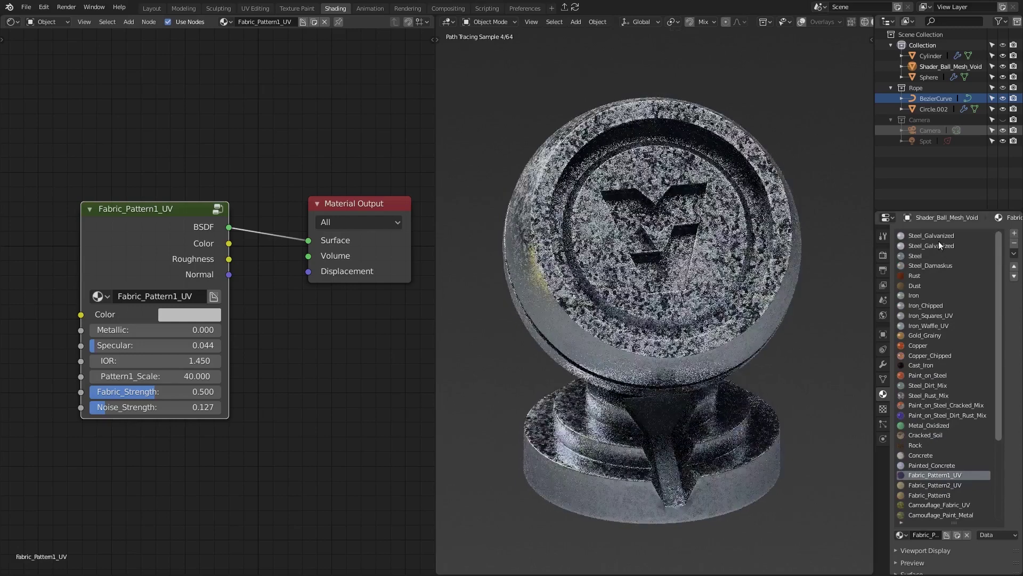
pyautogui.click(938, 236)
# - Select the sand-covered sphere and inspect its Sand material up close
pyautogui.scroll(-3, 586, 296)
pyautogui.keyDown('shift'); pyautogui.moveTo(485, 322); pyautogui.dragTo(847, 275, button='middle'); pyautogui.keyUp('shift')
pyautogui.scroll(-3, 674, 293)
pyautogui.scroll(3, 561, 283)
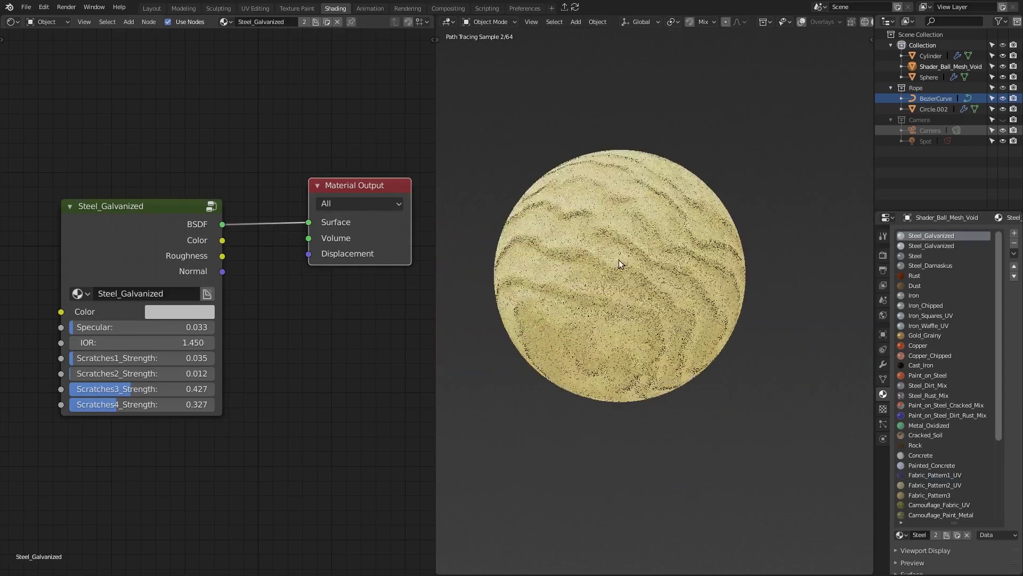
pyautogui.click(734, 301)
pyautogui.moveTo(733, 302)
pyautogui.keyDown('shift'); pyautogui.mouseDown(button='middle')
pyautogui.moveTo(775, 328)
pyautogui.moveTo(693, 309)
pyautogui.moveTo(709, 295)
pyautogui.moveTo(669, 286)
pyautogui.moveTo(681, 283)
pyautogui.moveTo(616, 285)
pyautogui.mouseUp(button='middle'); pyautogui.keyUp('shift')
pyautogui.scroll(1, 727, 322)
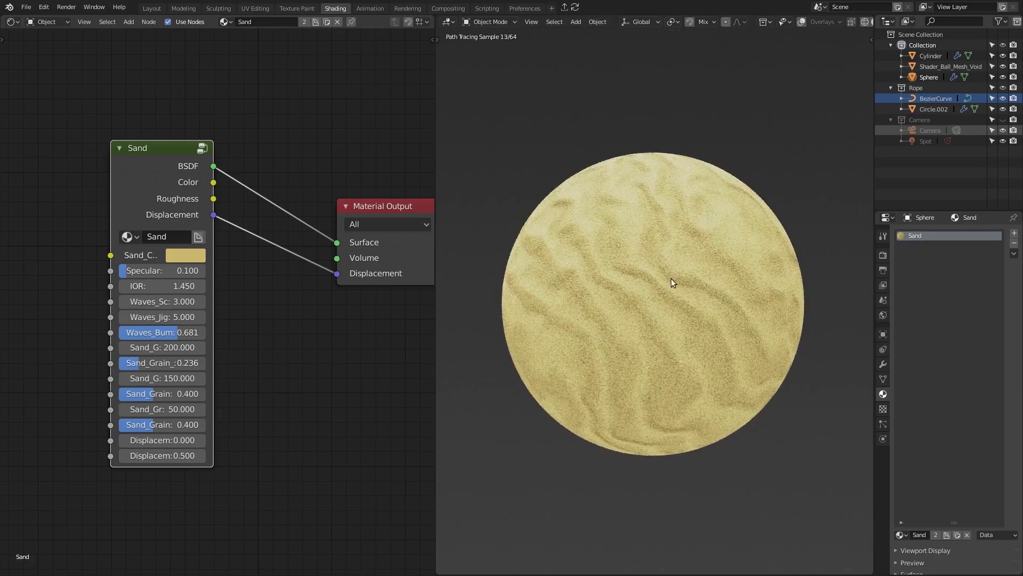
pyautogui.moveTo(688, 285); pyautogui.dragTo(587, 283, button='middle')
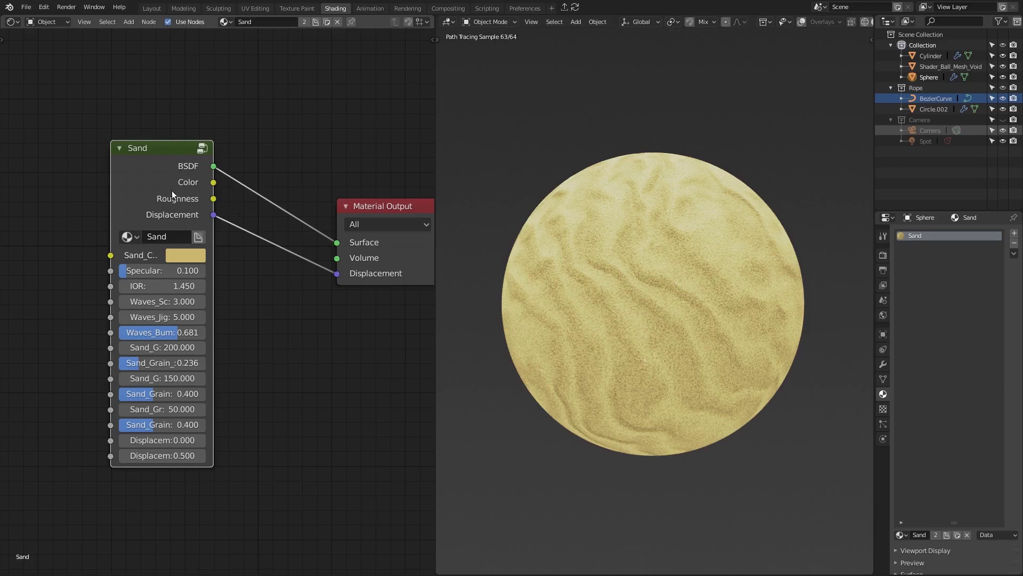
# - Move the Sand node slightly down and set its Waves_Sc value to 4.800
pyautogui.moveTo(161, 177); pyautogui.dragTo(157, 194)
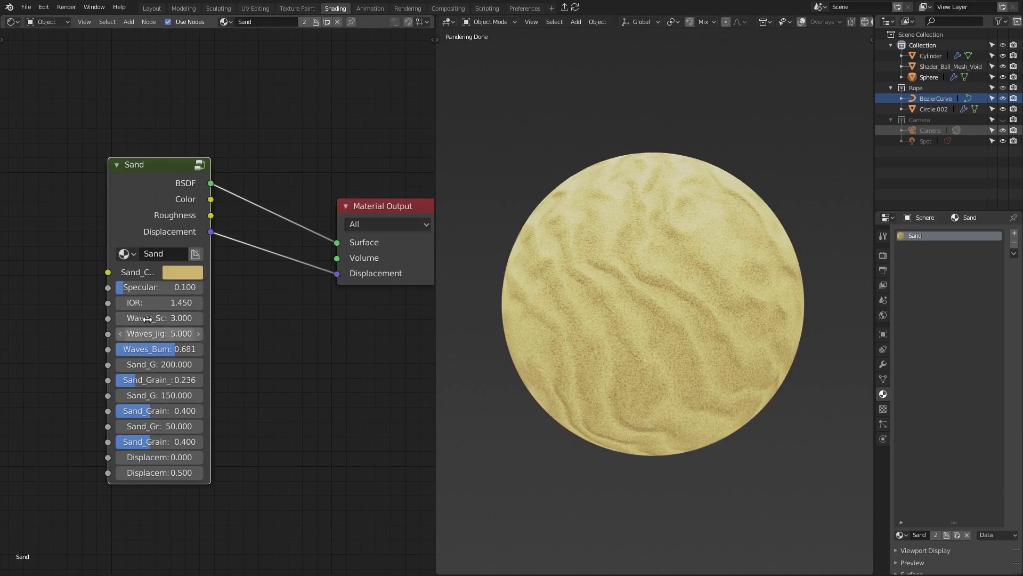
pyautogui.keyDown('ctrl'); pyautogui.moveTo(160, 318); pyautogui.dragTo(214, 318); pyautogui.keyUp('ctrl')
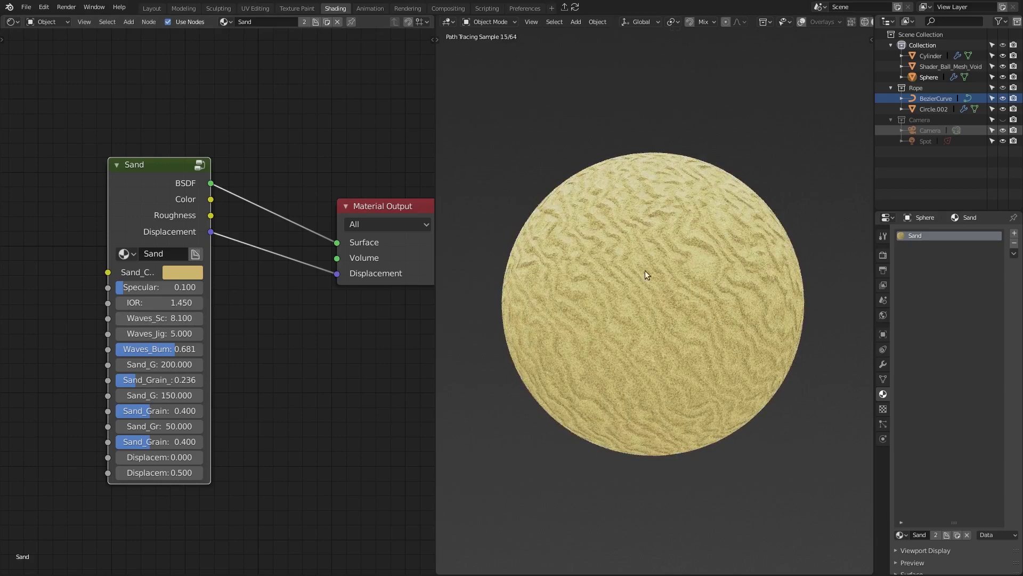
pyautogui.keyDown('ctrl'); pyautogui.moveTo(160, 318); pyautogui.dragTo(130, 318); pyautogui.keyUp('ctrl')
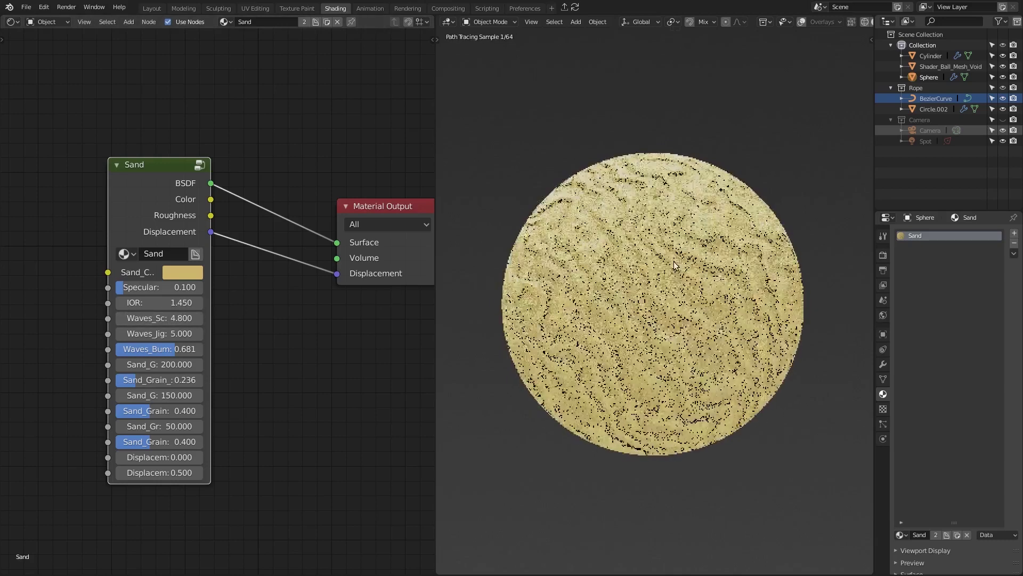
pyautogui.scroll(-1, 655, 276)
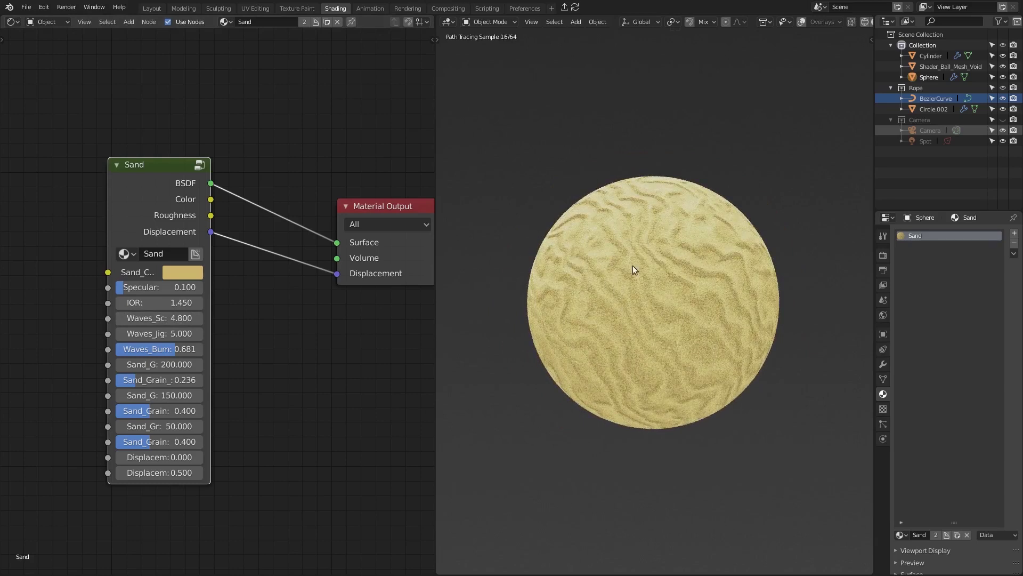
# - Select the shader ball and set the Steel_Galvanized node's color to hue 0.086, saturation 0.028 and value 0.735
pyautogui.moveTo(690, 269)
pyautogui.mouseDown(button='middle')
pyautogui.moveTo(714, 274)
pyautogui.moveTo(631, 247)
pyautogui.moveTo(691, 291)
pyautogui.mouseUp(button='middle')
pyautogui.scroll(4, 691, 288)
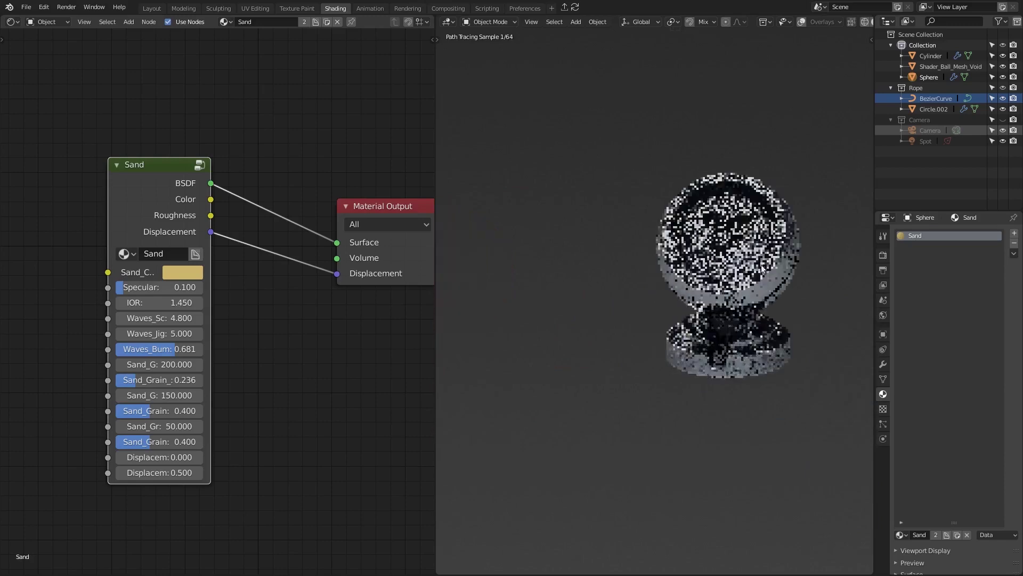
pyautogui.click(689, 277)
pyautogui.scroll(2, 690, 277)
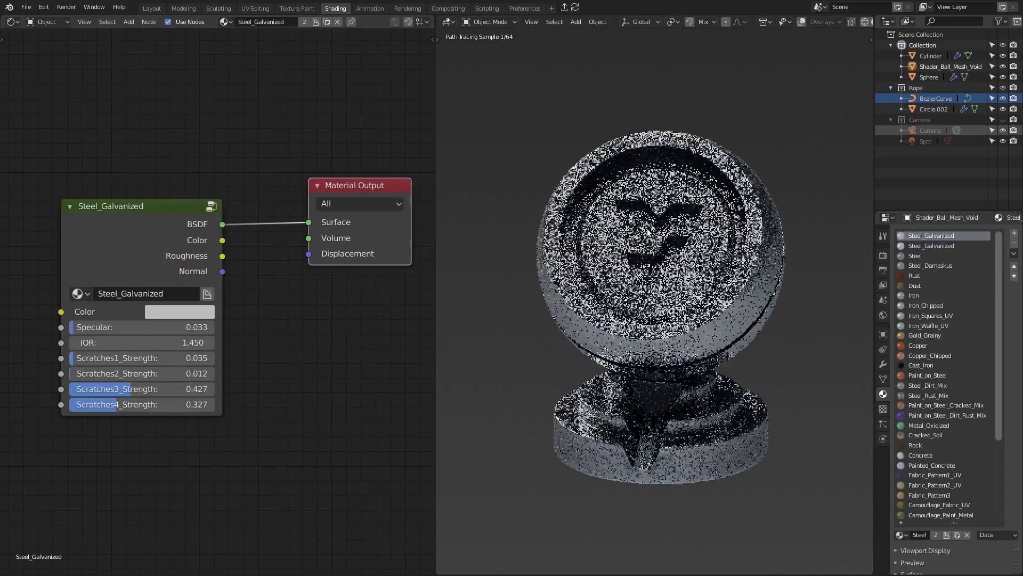
pyautogui.click(199, 312)
pyautogui.moveTo(196, 180)
pyautogui.mouseDown()
pyautogui.moveTo(206, 194)
pyautogui.moveTo(184, 159)
pyautogui.moveTo(187, 139)
pyautogui.moveTo(207, 155)
pyautogui.mouseUp()
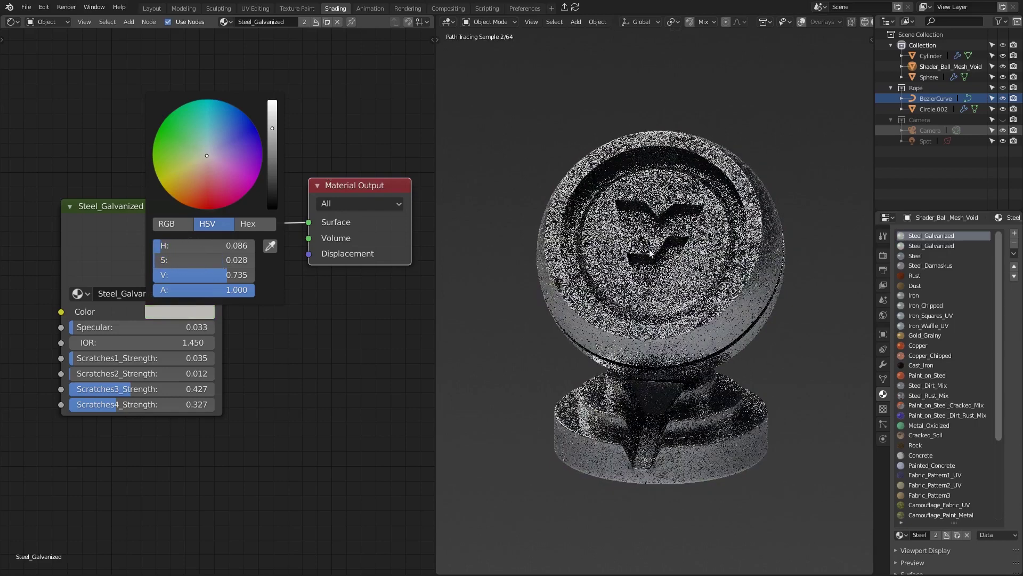
# - Select the cylinder with the Iron_Waffle_UV material, bring it up close and narrow the properties area
pyautogui.scroll(-3, 735, 283)
pyautogui.keyDown('shift'); pyautogui.moveTo(819, 306); pyautogui.dragTo(678, 290, button='middle'); pyautogui.keyUp('shift')
pyautogui.scroll(-2, 677, 289)
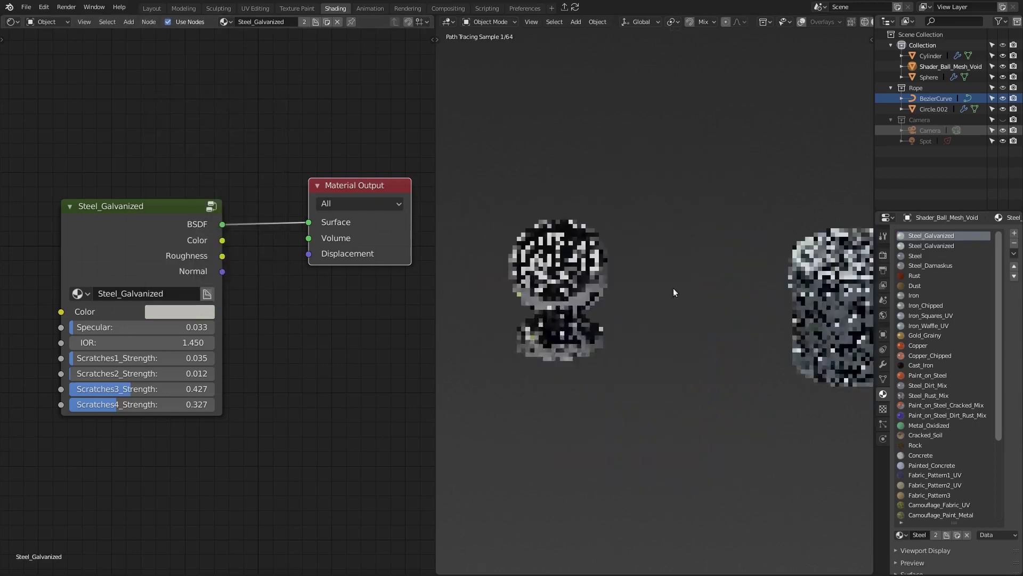
pyautogui.keyDown('shift'); pyautogui.moveTo(863, 288); pyautogui.dragTo(667, 244, button='middle'); pyautogui.keyUp('shift')
pyautogui.click(668, 244)
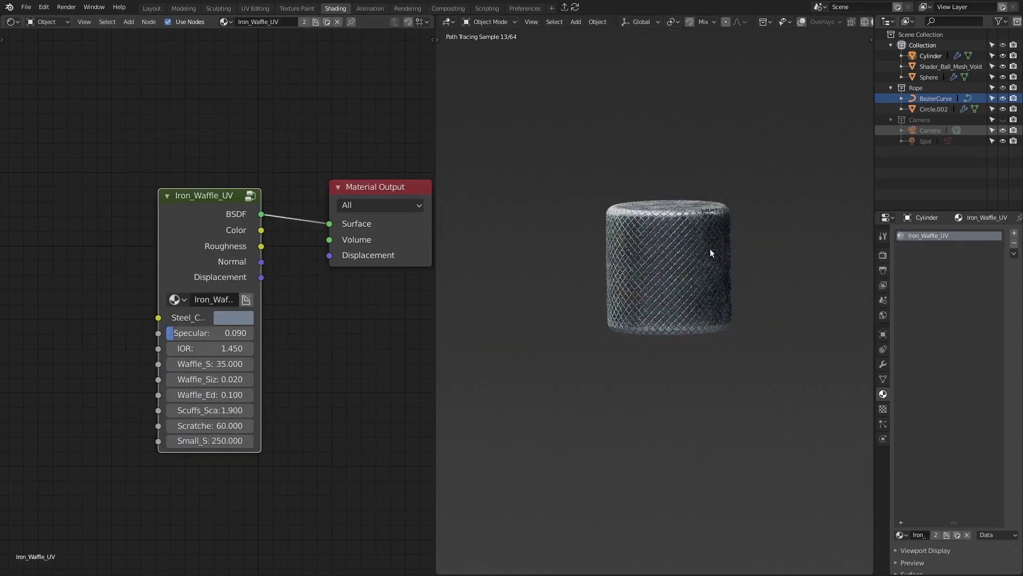
pyautogui.scroll(4, 677, 249)
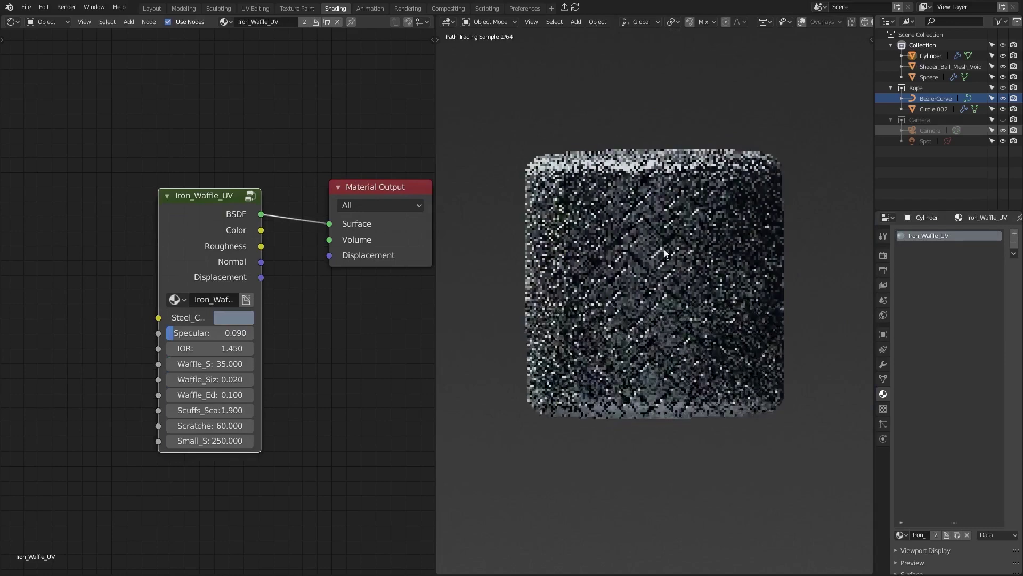
pyautogui.scroll(2, 670, 244)
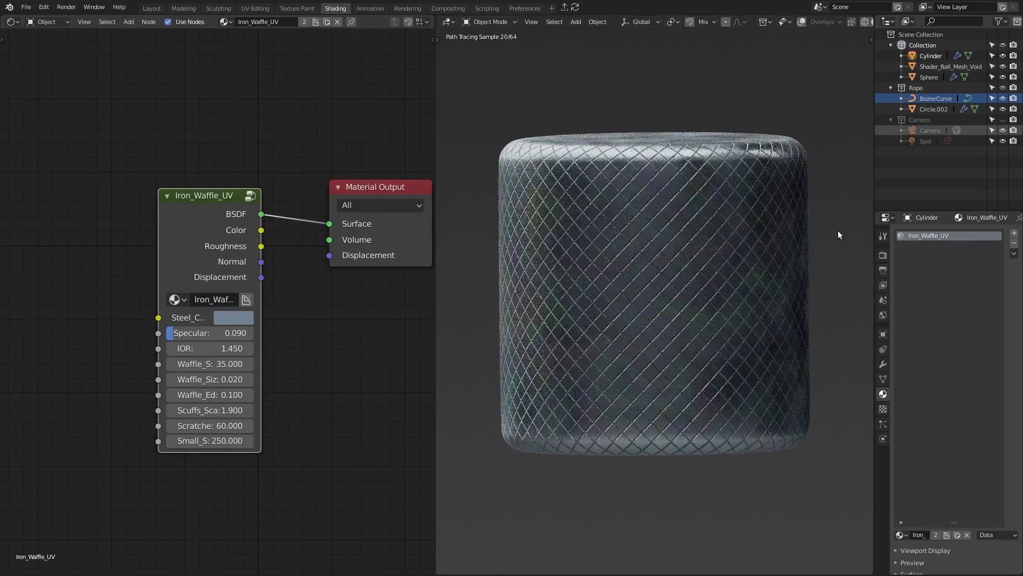
pyautogui.scroll(1, 727, 265)
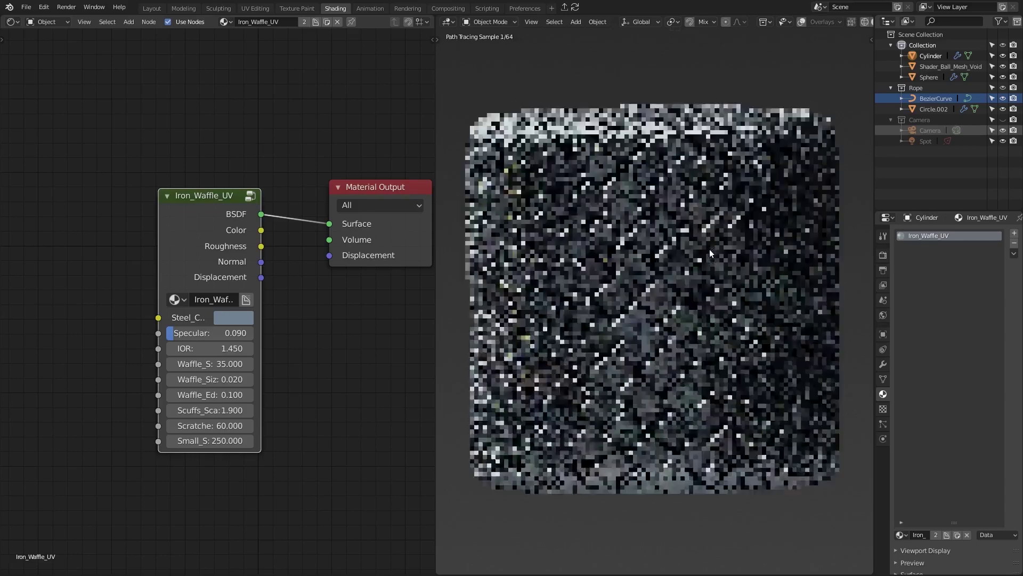
pyautogui.moveTo(875, 298); pyautogui.dragTo(899, 298)
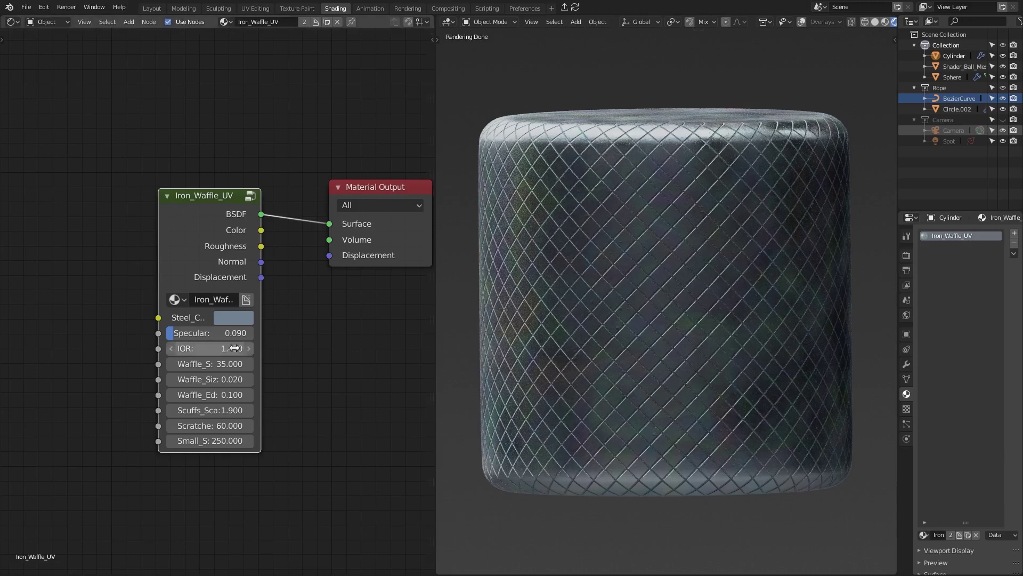
# - Set the Iron_Waffle_UV node's Waffle_S value to 20.400 and its Waffle_Ed value to 1.000
pyautogui.moveTo(210, 363); pyautogui.dragTo(133, 363)
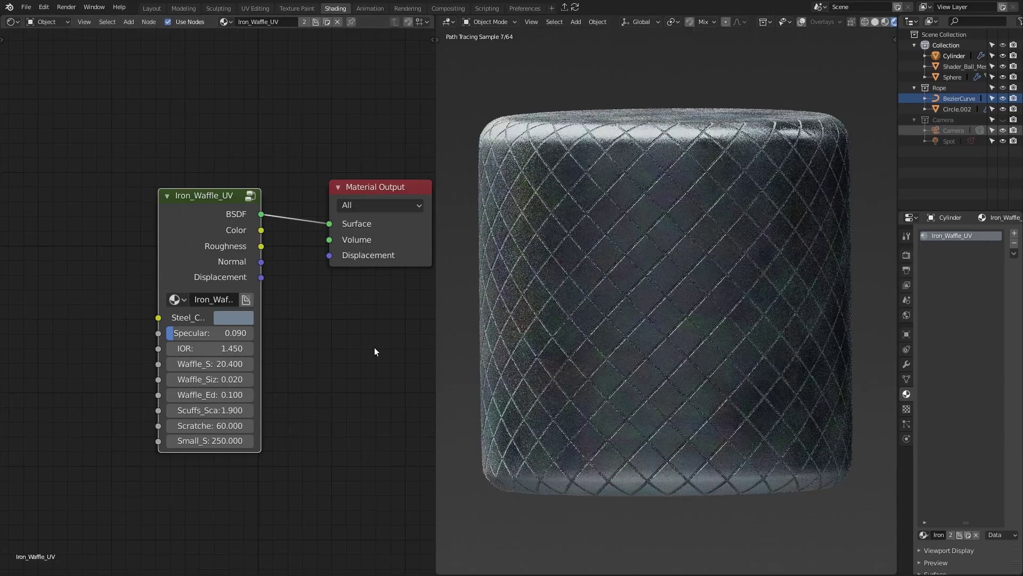
pyautogui.click(191, 392)
pyautogui.write('1')
pyautogui.press('Return')
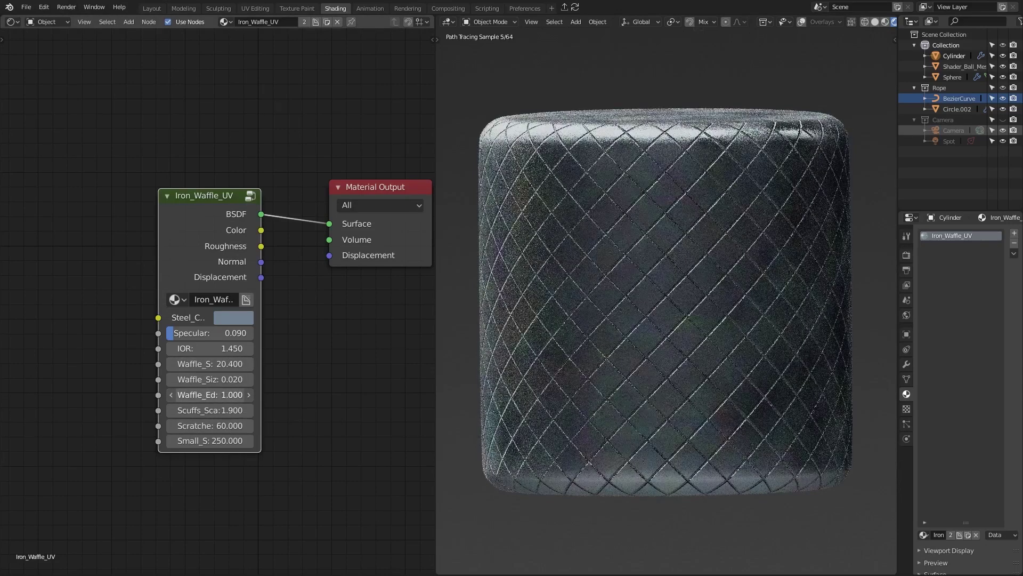
# - Set the Iron_Waffle_UV node's Waffle_Ed to 0.000, Waffle_Siz to 0.040 and Scuffs_Sca to 3.300
pyautogui.moveTo(195, 394)
pyautogui.mouseDown()
pyautogui.moveTo(141, 393)
pyautogui.moveTo(219, 385)
pyautogui.mouseUp()
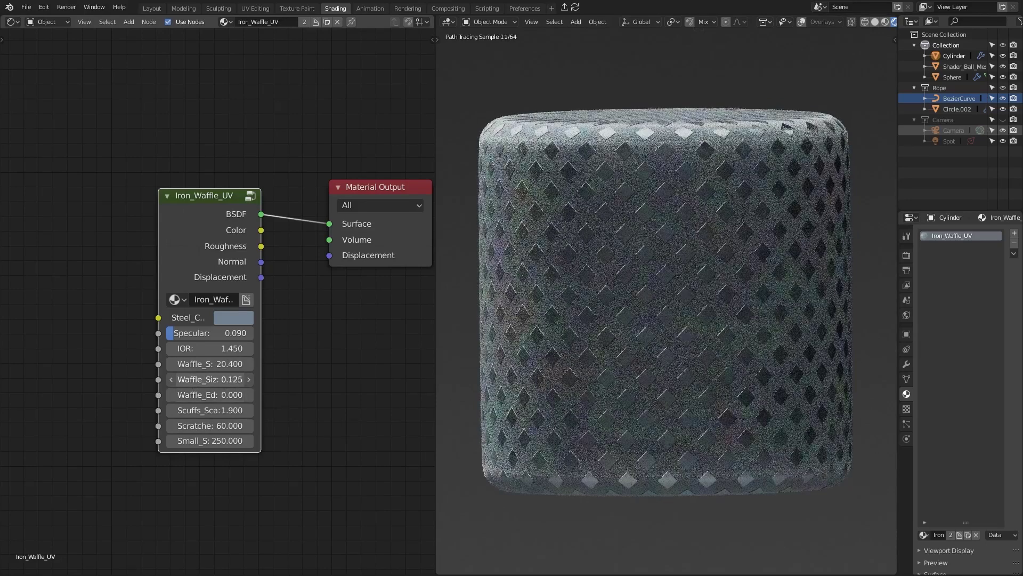
pyautogui.moveTo(218, 380)
pyautogui.mouseDown()
pyautogui.moveTo(194, 379)
pyautogui.moveTo(219, 380)
pyautogui.moveTo(200, 379)
pyautogui.moveTo(205, 410)
pyautogui.moveTo(228, 410)
pyautogui.mouseUp()
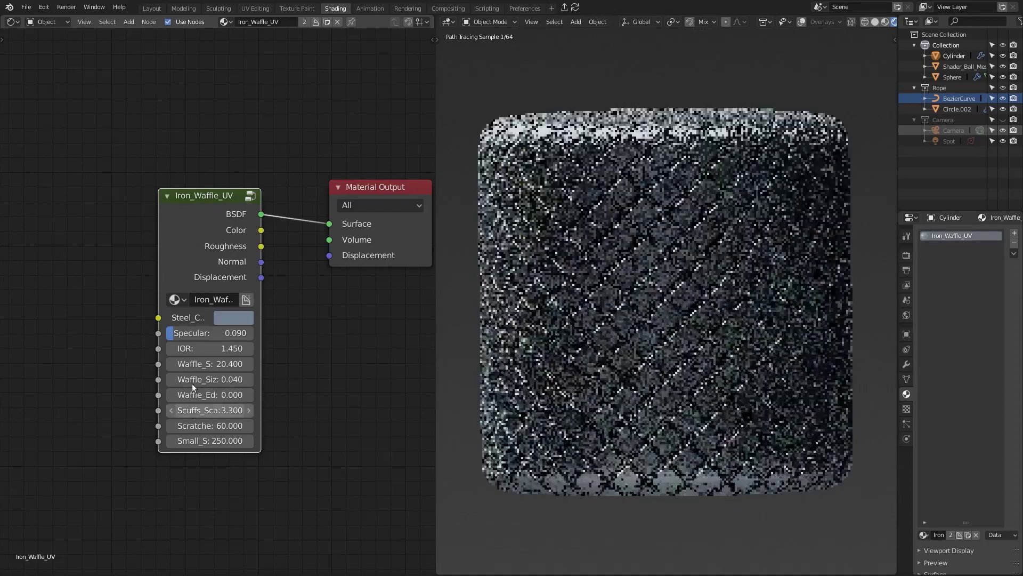
# - Set the Iron_Waffle_UV node's Waffle_Sc to 7.200, Waffle_Ed to 1.000 and Waffle_Siz to 0.125
pyautogui.moveTo(209, 364); pyautogui.dragTo(250, 363)
pyautogui.moveTo(210, 364); pyautogui.dragTo(121, 364)
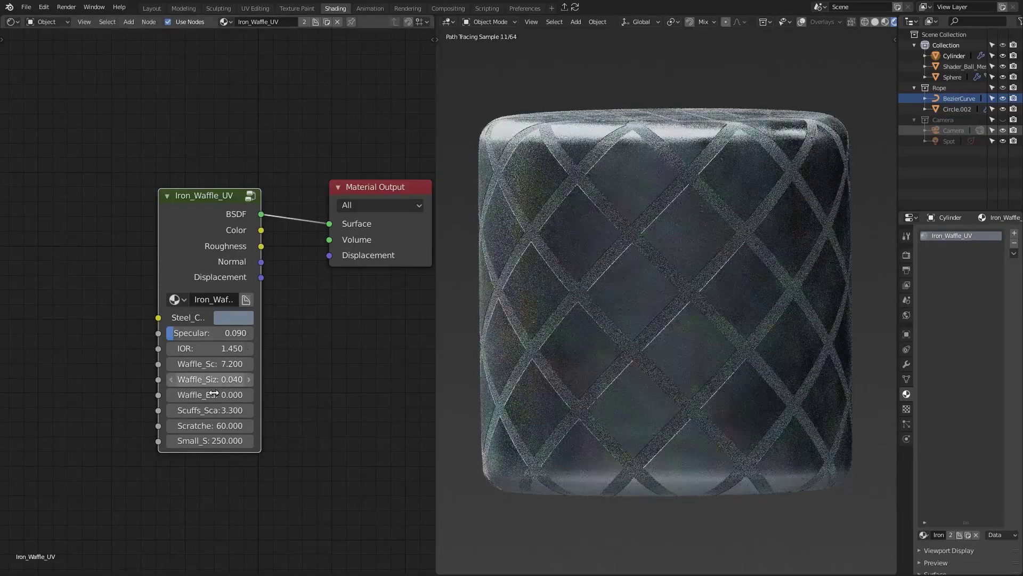
pyautogui.moveTo(214, 395); pyautogui.dragTo(207, 380)
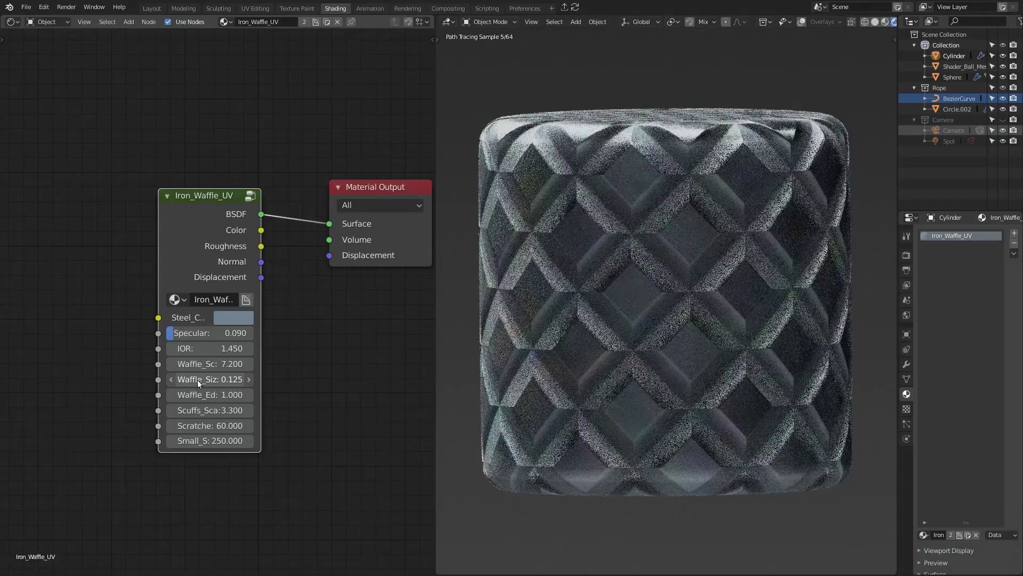
# - Check the waffle relief on the cylinder's top and side, and set the node's Waffle_Sc to 5.300
pyautogui.moveTo(666, 252)
pyautogui.mouseDown(button='middle')
pyautogui.moveTo(664, 234)
pyautogui.moveTo(668, 255)
pyautogui.moveTo(685, 204)
pyautogui.moveTo(652, 246)
pyautogui.moveTo(660, 200)
pyautogui.moveTo(673, 201)
pyautogui.moveTo(694, 125)
pyautogui.mouseUp(button='middle')
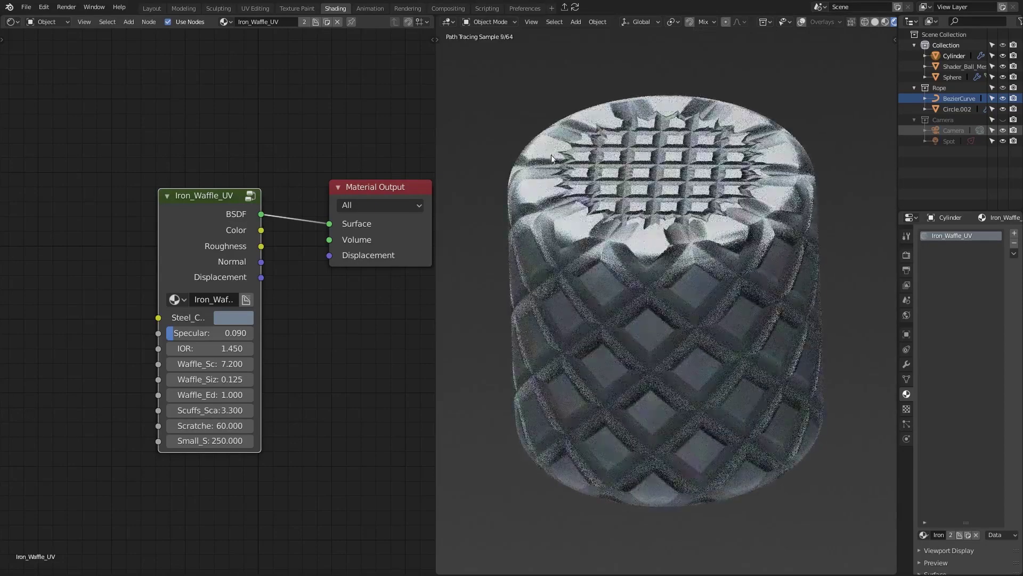
pyautogui.moveTo(600, 254); pyautogui.dragTo(573, 179, button='middle')
pyautogui.moveTo(641, 245); pyautogui.dragTo(592, 257, button='middle')
pyautogui.scroll(1, 699, 237)
pyautogui.moveTo(231, 364); pyautogui.dragTo(195, 364)
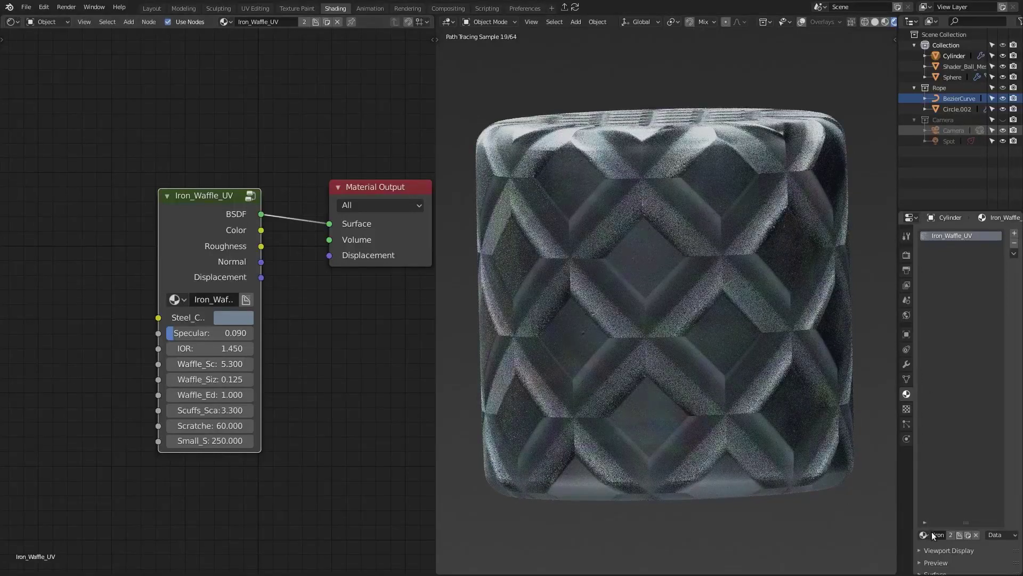
# - Search the materials for "iron" and assign Iron_Squares_UV to the cylinder
pyautogui.click(925, 535)
pyautogui.write('iron')
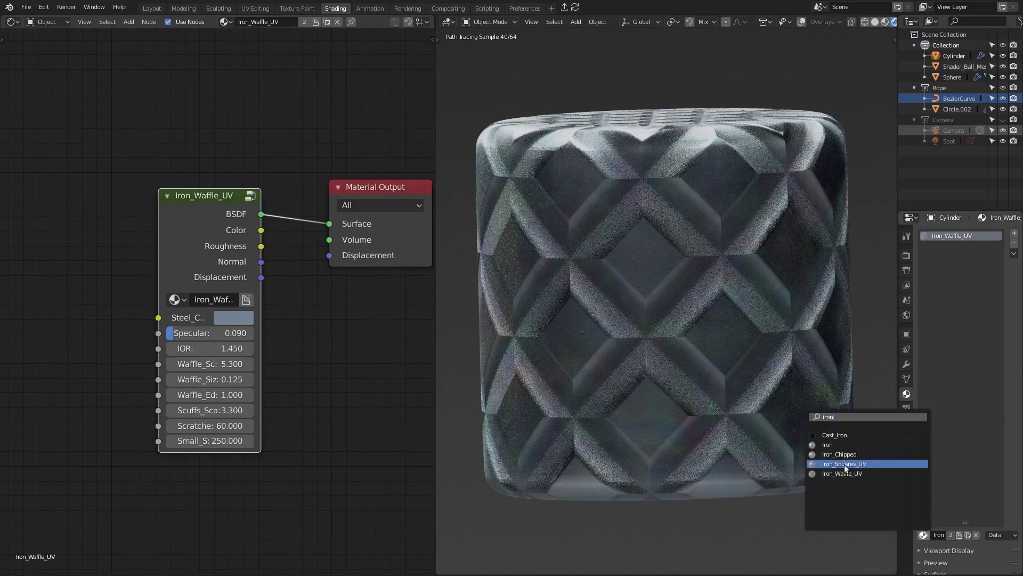
pyautogui.click(844, 464)
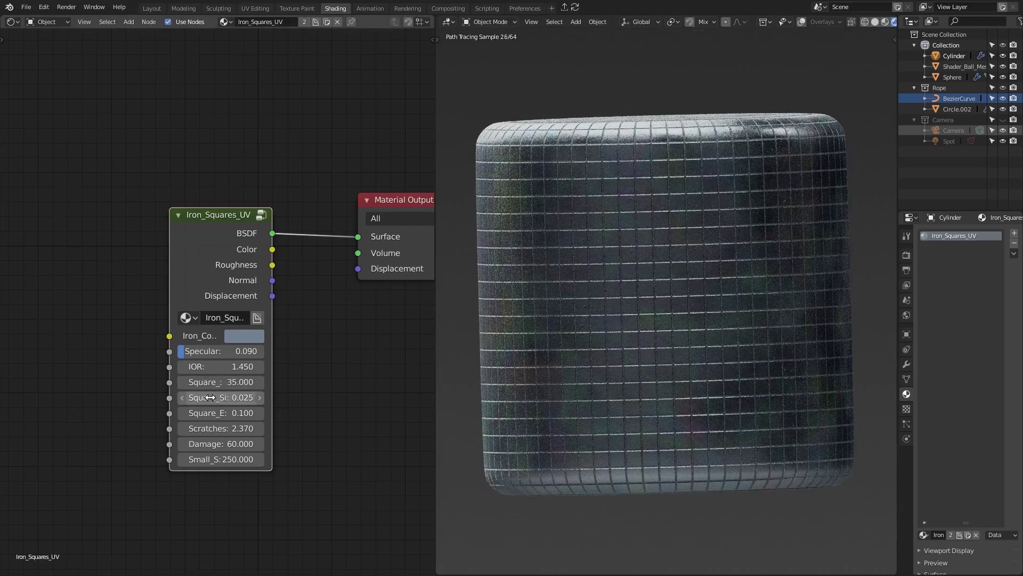
pyautogui.moveTo(209, 398); pyautogui.dragTo(224, 397)
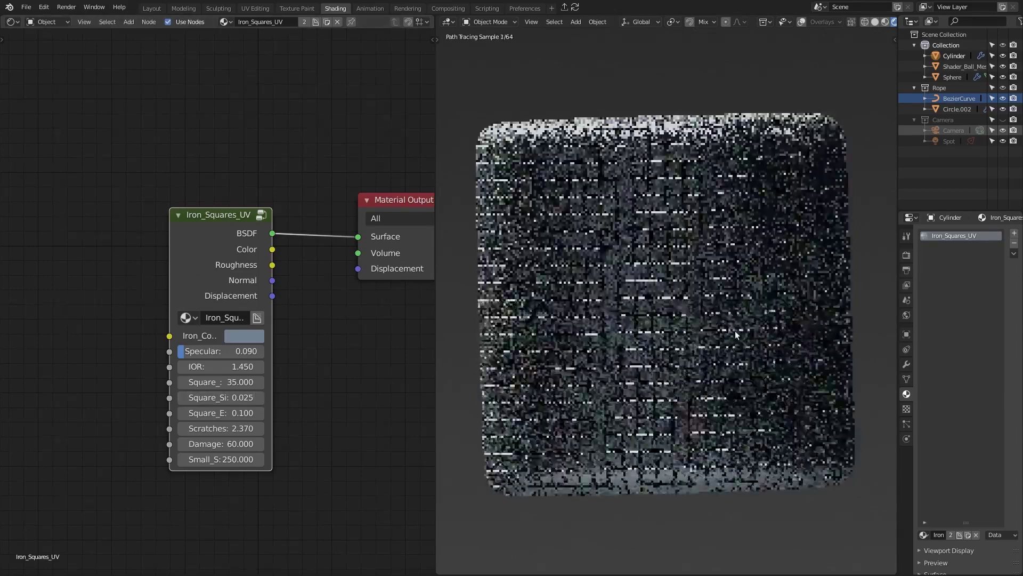
# - Examine the square grid over the whole cylinder and shift the Iron_Squares_UV node closer to the Material Output node
pyautogui.scroll(-2, 769, 324)
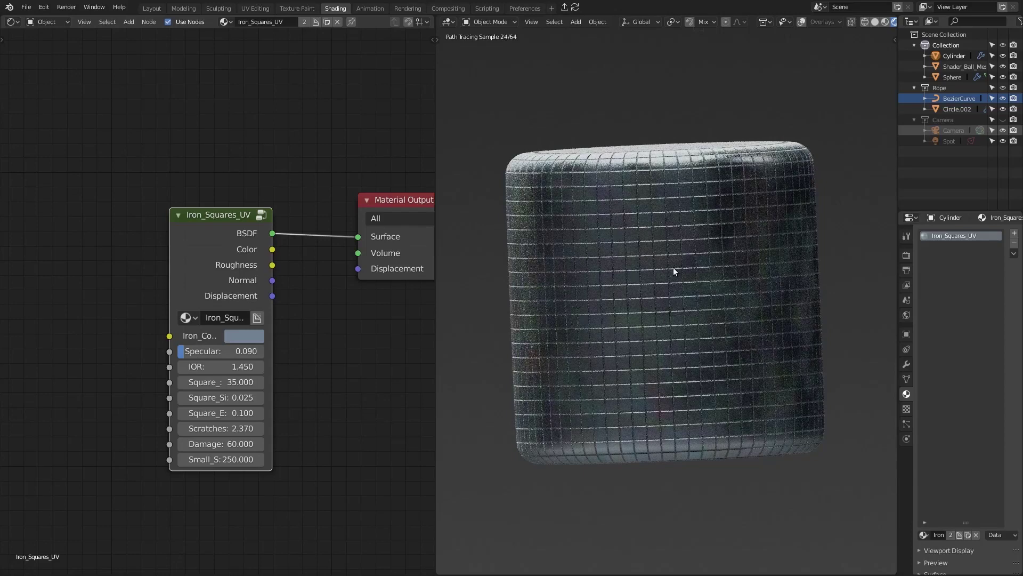
pyautogui.scroll(-4, 664, 364)
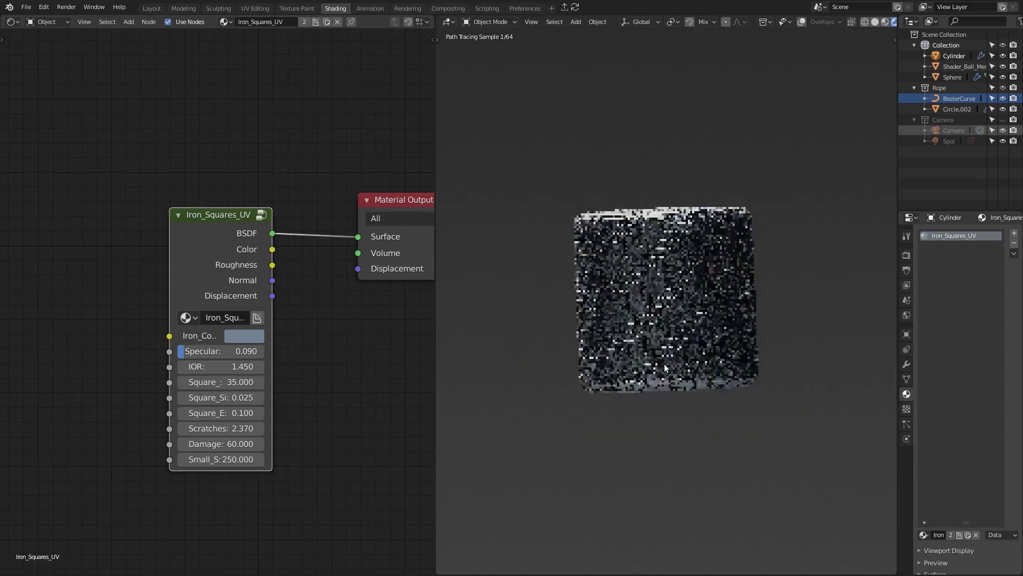
pyautogui.keyDown('shift'); pyautogui.moveTo(495, 354); pyautogui.dragTo(618, 323, button='middle'); pyautogui.keyUp('shift')
pyautogui.scroll(-1, 649, 340)
pyautogui.keyDown('ctrl'); pyautogui.hscroll(2, 762, 318); pyautogui.keyUp('ctrl')
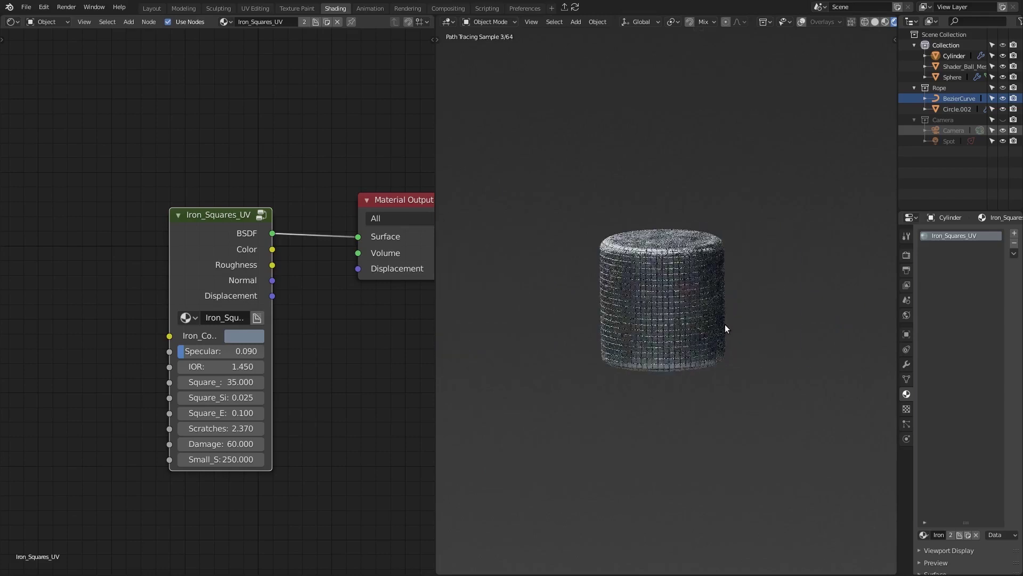
pyautogui.scroll(4, 725, 324)
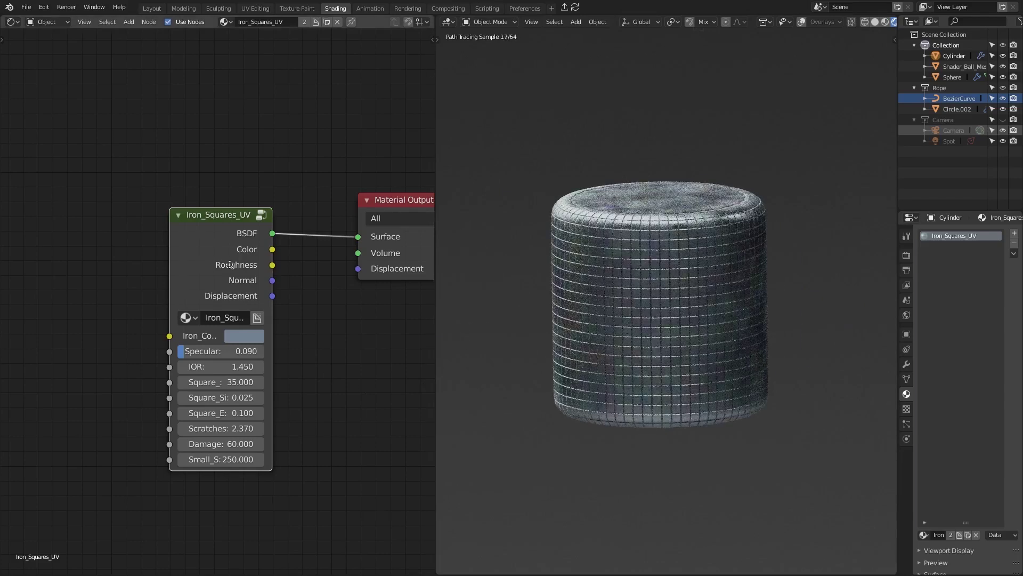
pyautogui.moveTo(229, 264); pyautogui.dragTo(272, 273)
pyautogui.hotkey('shift', 'a')
pyautogui.moveTo(66, 378)
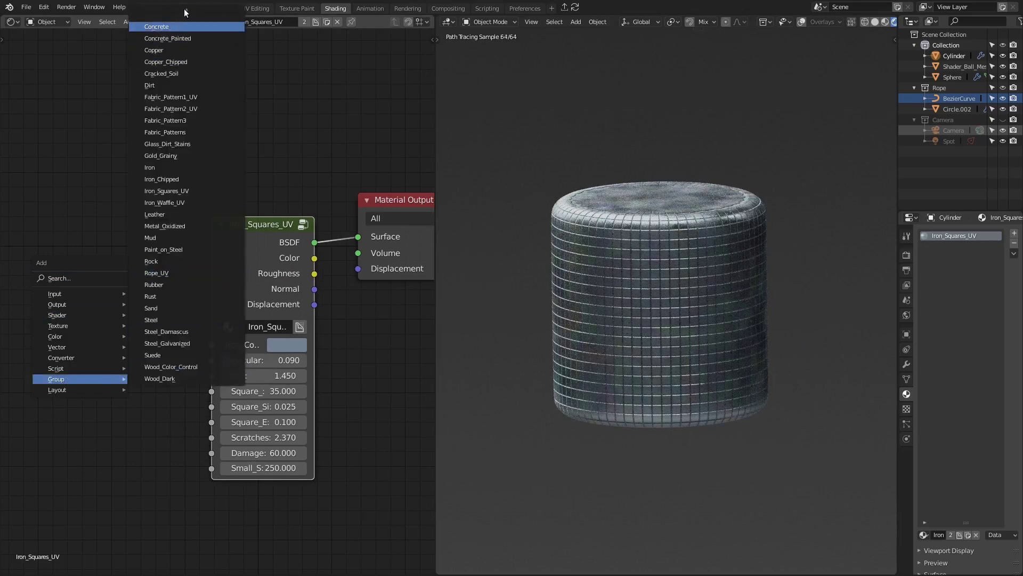
pyautogui.moveTo(184, 9)
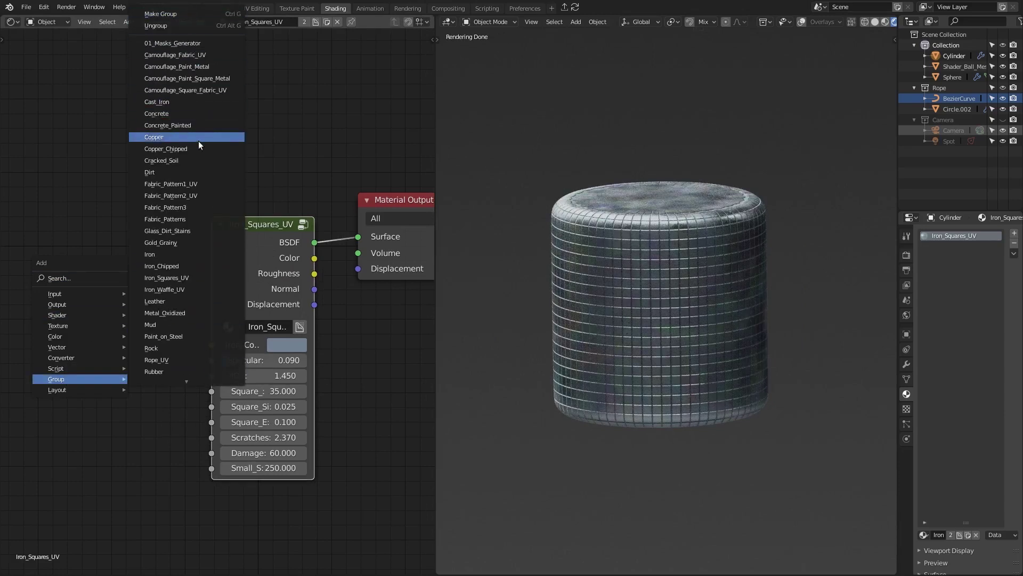
pyautogui.moveTo(184, 381)
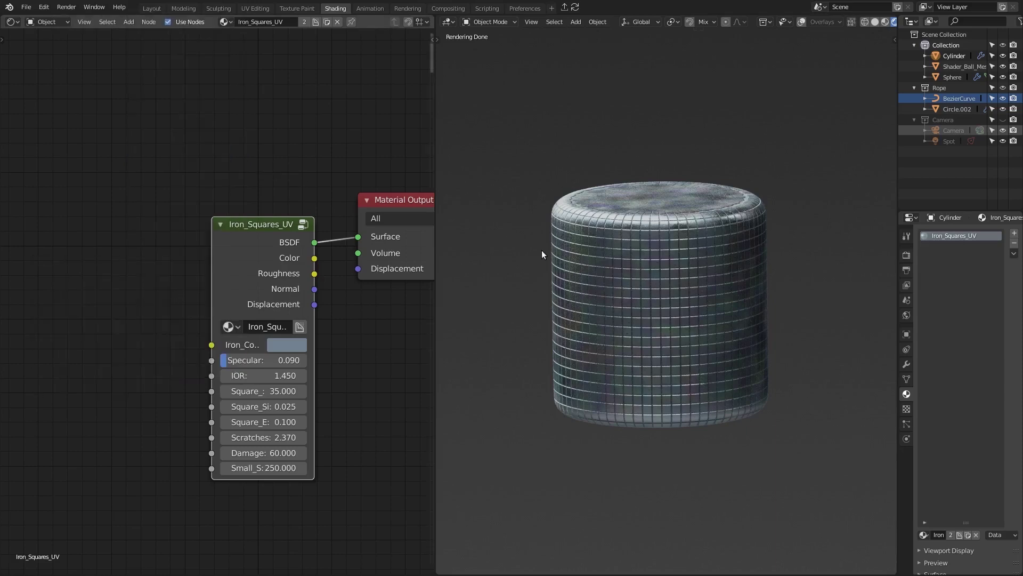
pyautogui.moveTo(542, 250); pyautogui.dragTo(544, 245, button='middle')
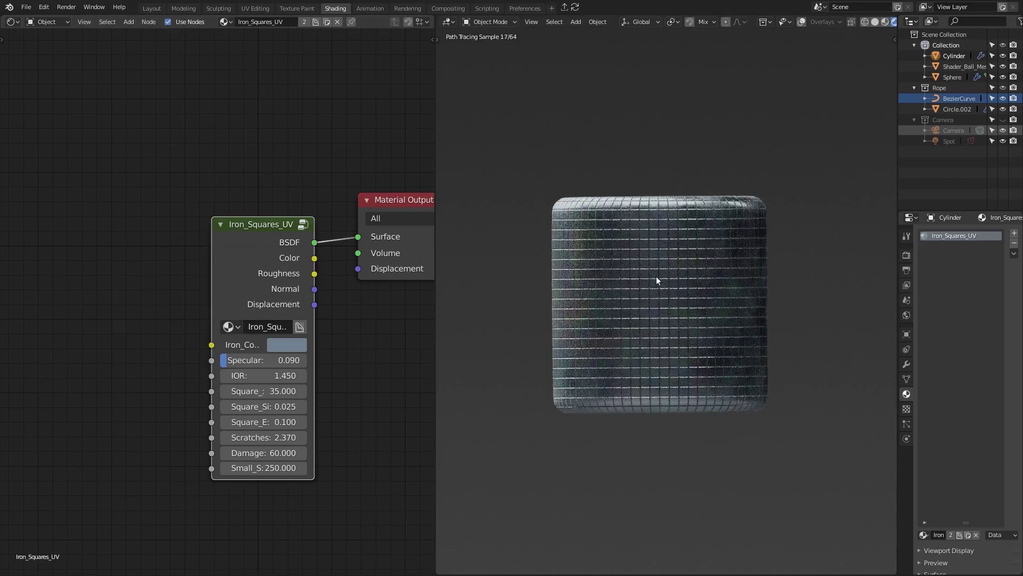
pyautogui.moveTo(657, 276); pyautogui.dragTo(571, 299, button='middle')
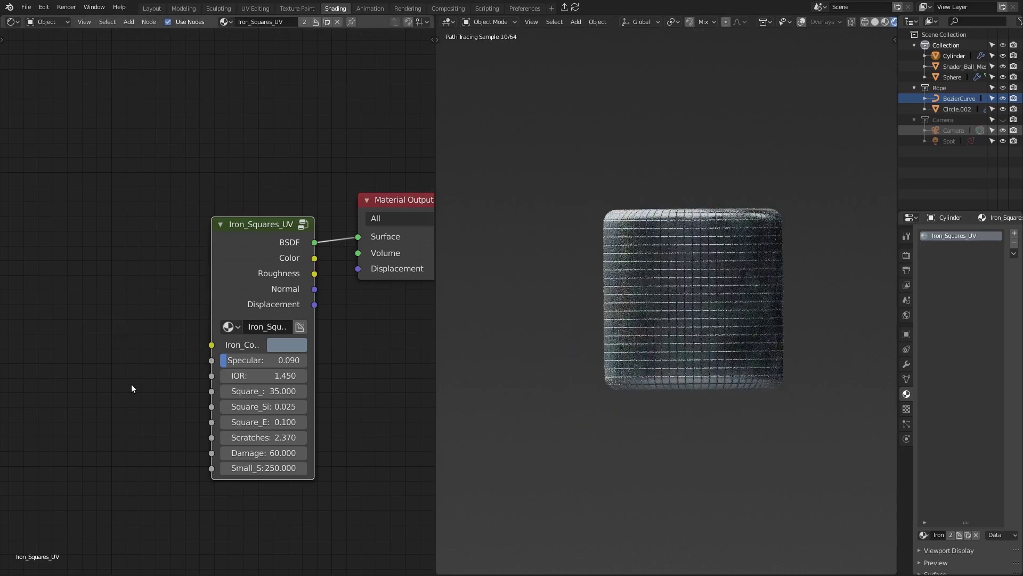
# - Add the 01_Masks_Generator node group to the cylinder's material, placing it beside the Iron_Squares_UV node
pyautogui.hotkey('shift', 'a')
pyautogui.moveTo(107, 484)
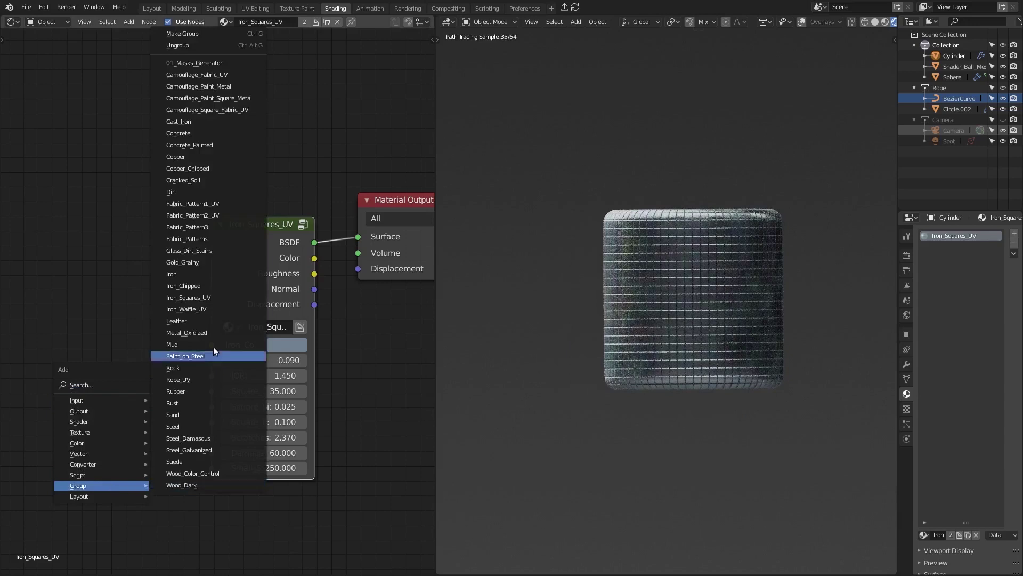
pyautogui.click(207, 63)
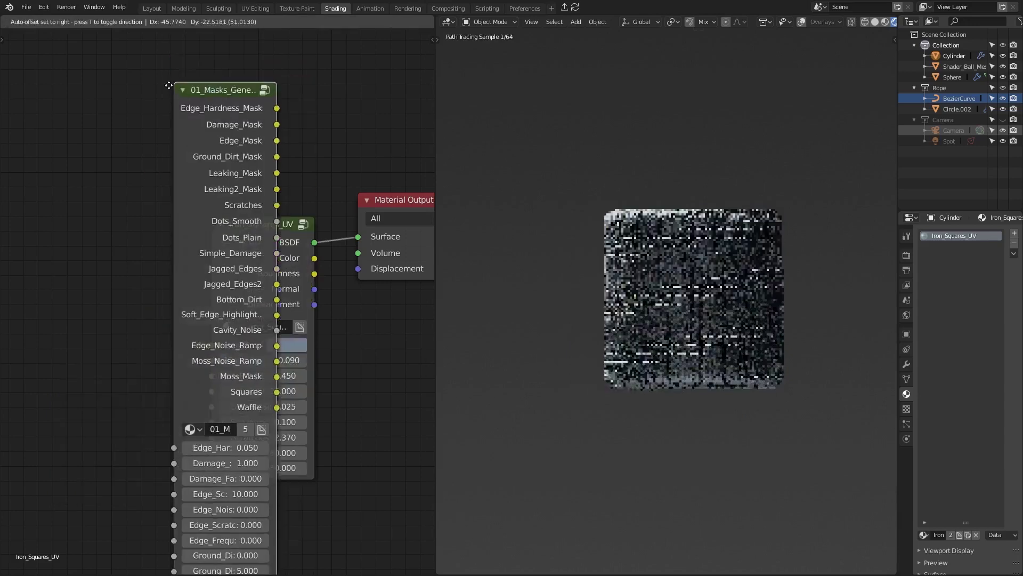
pyautogui.click(76, 162)
pyautogui.scroll(-6, 139, 273)
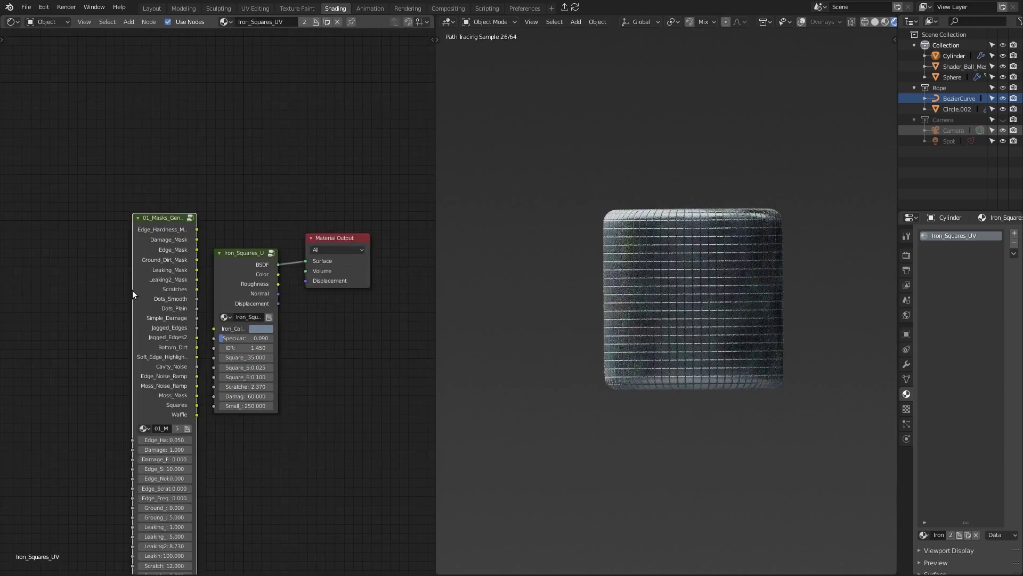
# - Widen the 01_Masks_Generator node so its parameter names are readable and move it below the Material Output node
pyautogui.moveTo(133, 289); pyautogui.dragTo(82, 293)
pyautogui.moveTo(147, 276); pyautogui.dragTo(164, 103, button='middle')
pyautogui.scroll(-1, 152, 174)
pyautogui.scroll(1, 153, 173)
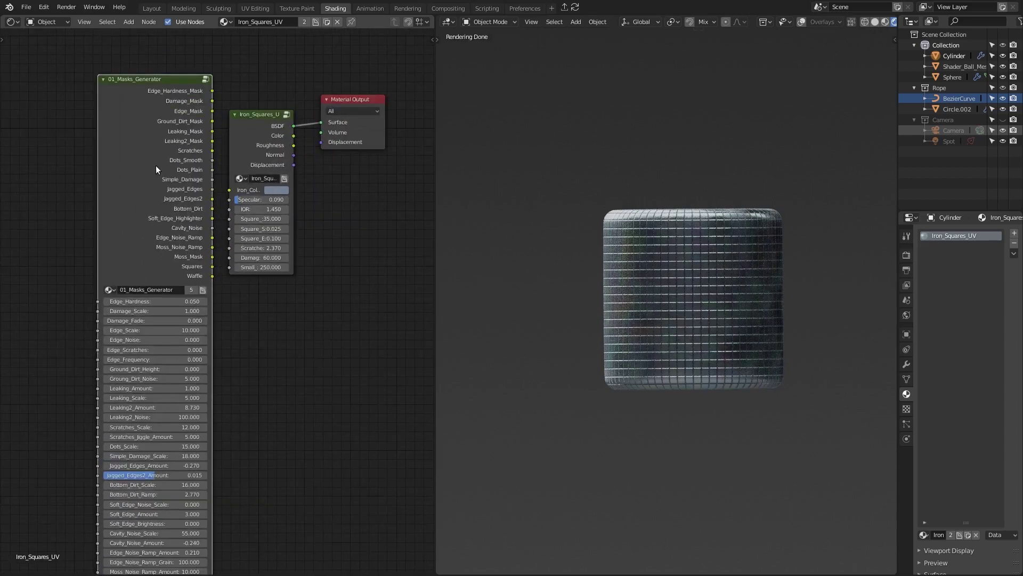
pyautogui.scroll(-1, 140, 160)
pyautogui.moveTo(142, 168); pyautogui.dragTo(318, 243)
pyautogui.moveTo(319, 184); pyautogui.dragTo(204, 171, button='middle')
pyautogui.moveTo(183, 212); pyautogui.dragTo(182, 189, button='middle')
pyautogui.scroll(4, 185, 155)
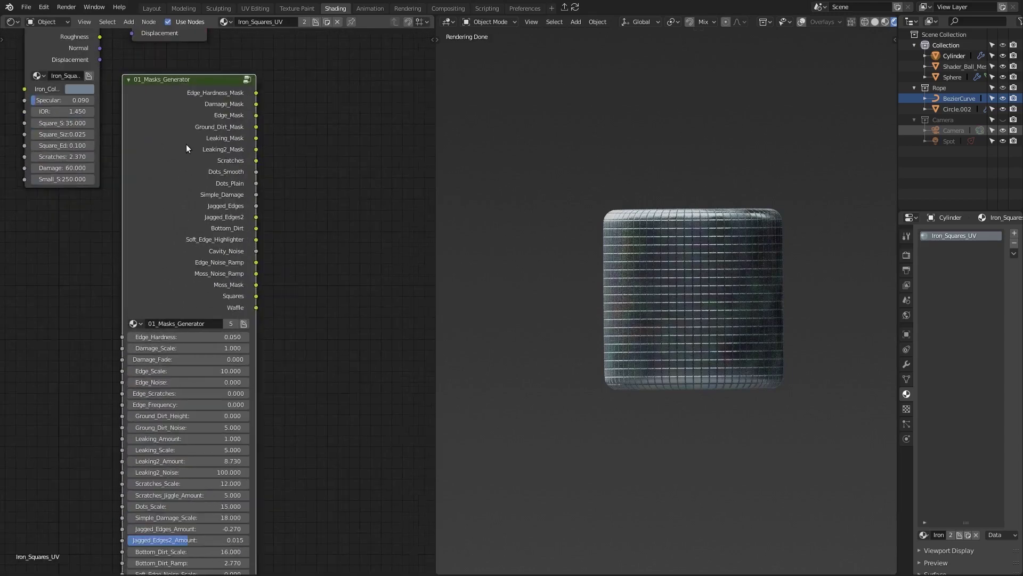
# - Preview the Edge_Hardness_Mask output on the cylinder and spread out the Iron_Squares_UV, 01_Masks_Generator, Viewer and Material Output nodes
pyautogui.keyDown('ctrl'); pyautogui.keyDown('shift'); pyautogui.click(204, 150); pyautogui.keyUp('shift'); pyautogui.keyUp('ctrl')
pyautogui.moveTo(204, 152); pyautogui.dragTo(254, 305, button='middle')
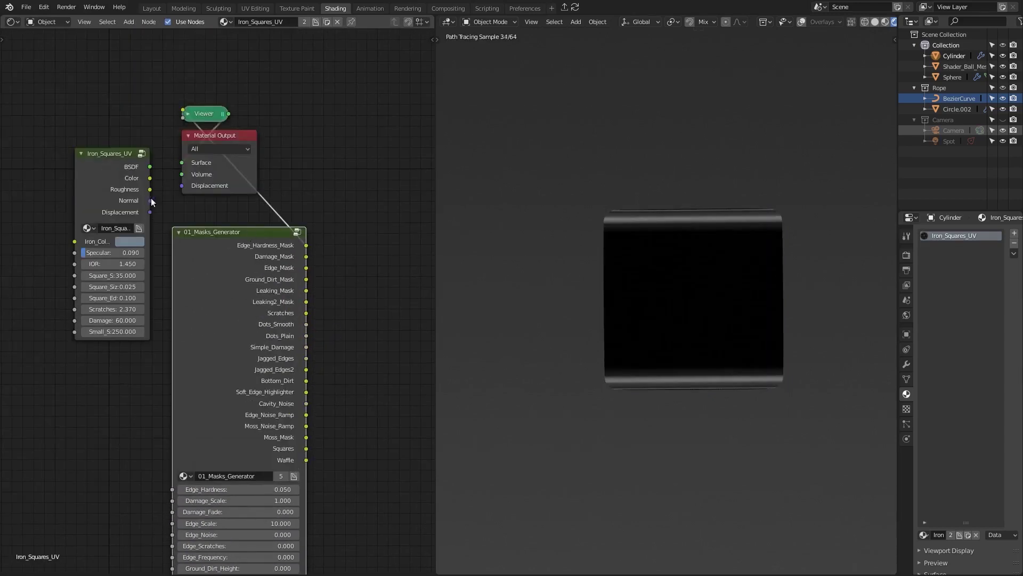
pyautogui.moveTo(112, 183); pyautogui.dragTo(56, 177)
pyautogui.moveTo(228, 158); pyautogui.dragTo(368, 144)
pyautogui.moveTo(216, 117); pyautogui.dragTo(379, 216)
pyautogui.moveTo(287, 232); pyautogui.dragTo(213, 201)
pyautogui.moveTo(377, 154); pyautogui.dragTo(407, 303)
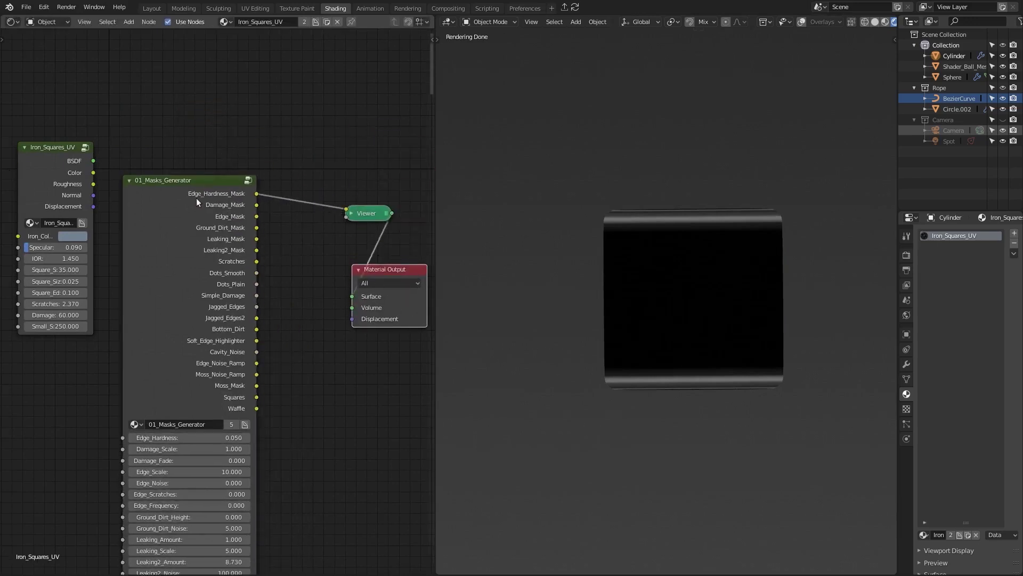
# - Inspect the edge hardness mask up close, and preview the Damage_Mask, Edge_Mask and Ground_Dirt_Mask outputs on the cylinder
pyautogui.scroll(6, 693, 192)
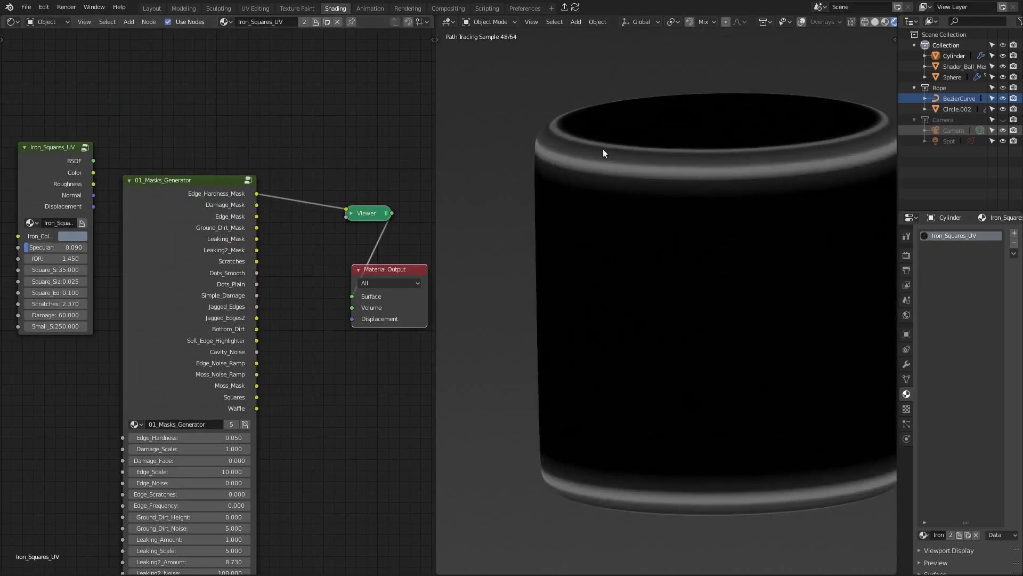
pyautogui.keyDown('ctrl'); pyautogui.keyDown('shift'); pyautogui.click(192, 219); pyautogui.keyUp('shift'); pyautogui.keyUp('ctrl')
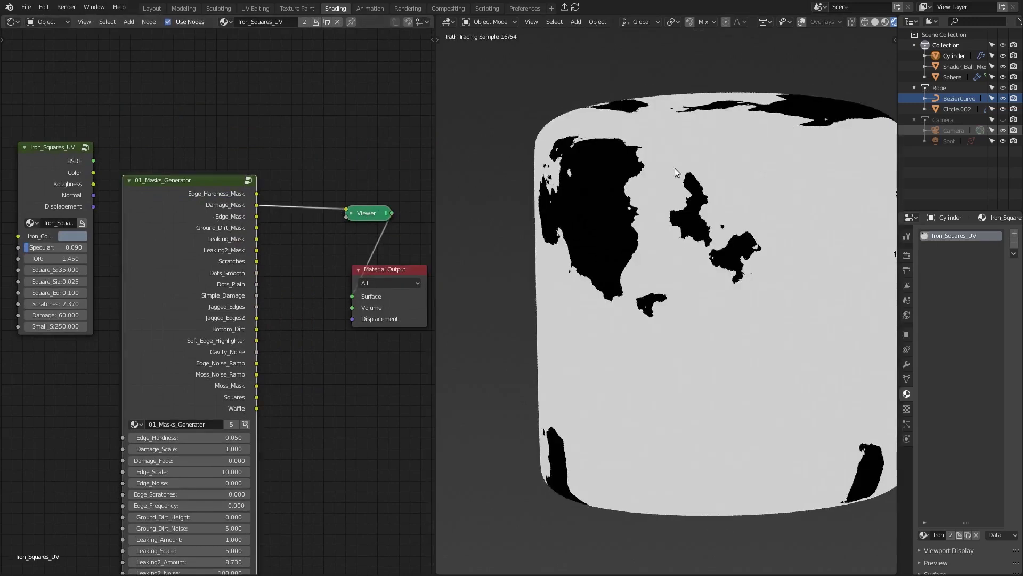
pyautogui.keyDown('ctrl'); pyautogui.keyDown('shift'); pyautogui.click(177, 262); pyautogui.keyUp('shift'); pyautogui.keyUp('ctrl')
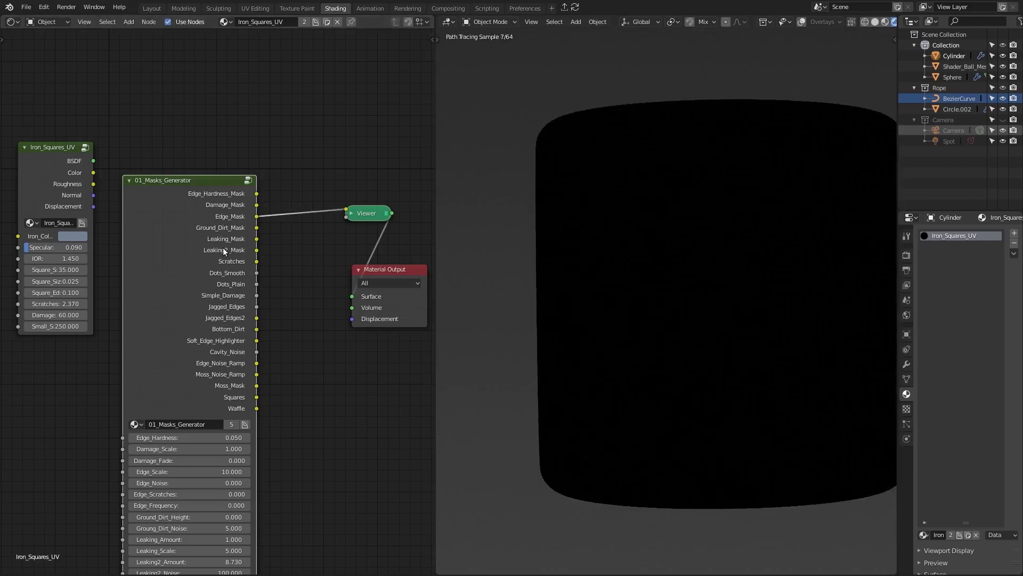
pyautogui.keyDown('ctrl'); pyautogui.keyDown('shift'); pyautogui.click(223, 251); pyautogui.keyUp('shift'); pyautogui.keyUp('ctrl')
pyautogui.moveTo(468, 255); pyautogui.dragTo(528, 244, button='middle')
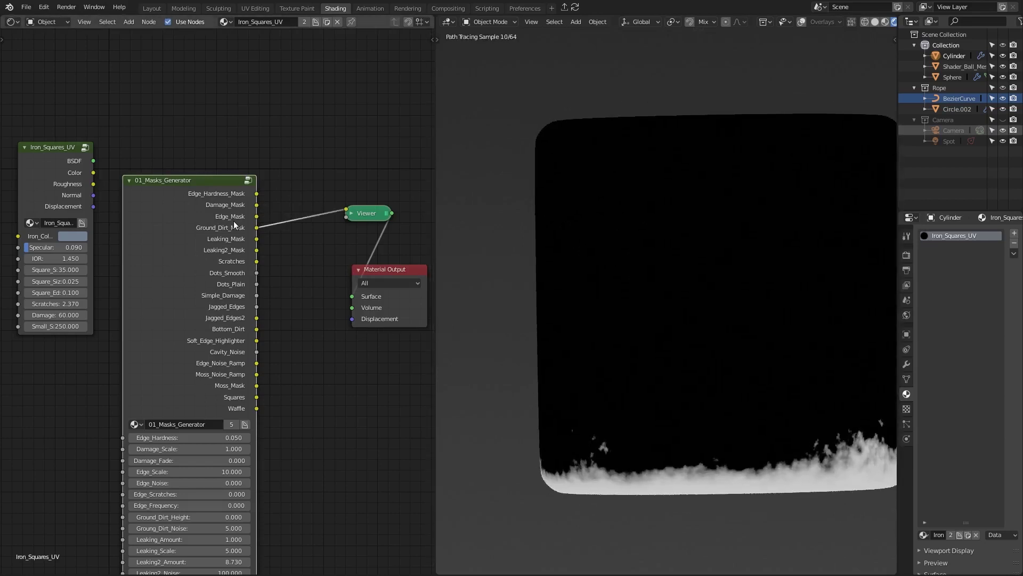
# - Cycle the preview through the mask generator's remaining outputs, past Moss_Noise_Ramp and around again to Edge_Mask
pyautogui.keyDown('ctrl'); pyautogui.keyDown('shift'); pyautogui.click(198, 238); pyautogui.keyUp('shift'); pyautogui.keyUp('ctrl')
pyautogui.keyDown('ctrl'); pyautogui.keyDown('shift'); pyautogui.click(198, 238); pyautogui.keyUp('shift'); pyautogui.keyUp('ctrl')
pyautogui.keyDown('ctrl'); pyautogui.keyDown('shift'); pyautogui.click(198, 238); pyautogui.keyUp('shift'); pyautogui.keyUp('ctrl')
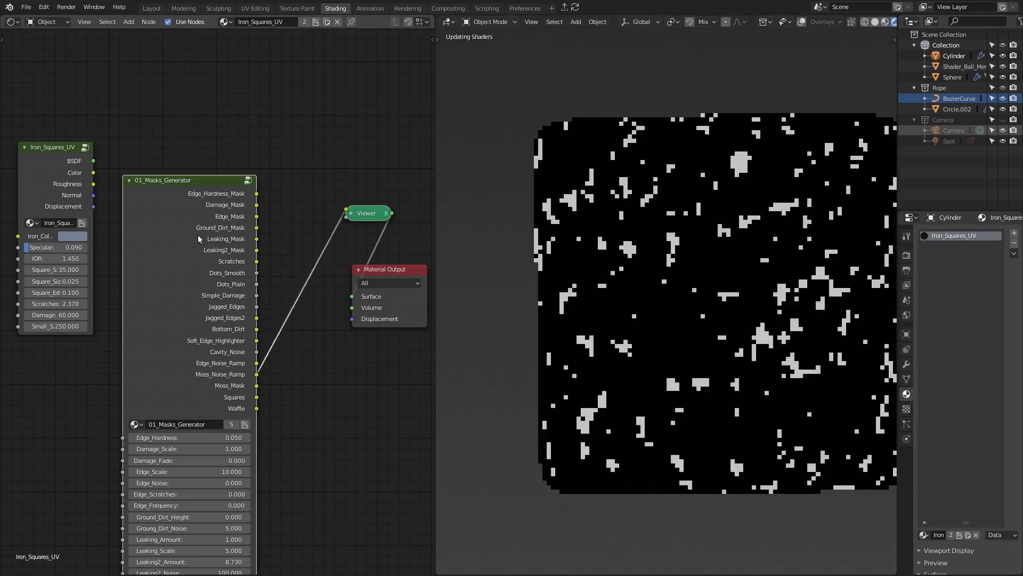
pyautogui.keyDown('ctrl'); pyautogui.keyDown('shift'); pyautogui.click(198, 238); pyautogui.keyUp('shift'); pyautogui.keyUp('ctrl')
pyautogui.keyDown('ctrl'); pyautogui.keyDown('shift'); pyautogui.click(198, 238); pyautogui.keyUp('shift'); pyautogui.keyUp('ctrl')
pyautogui.keyDown('ctrl'); pyautogui.keyDown('shift'); pyautogui.click(198, 239); pyautogui.keyUp('shift'); pyautogui.keyUp('ctrl')
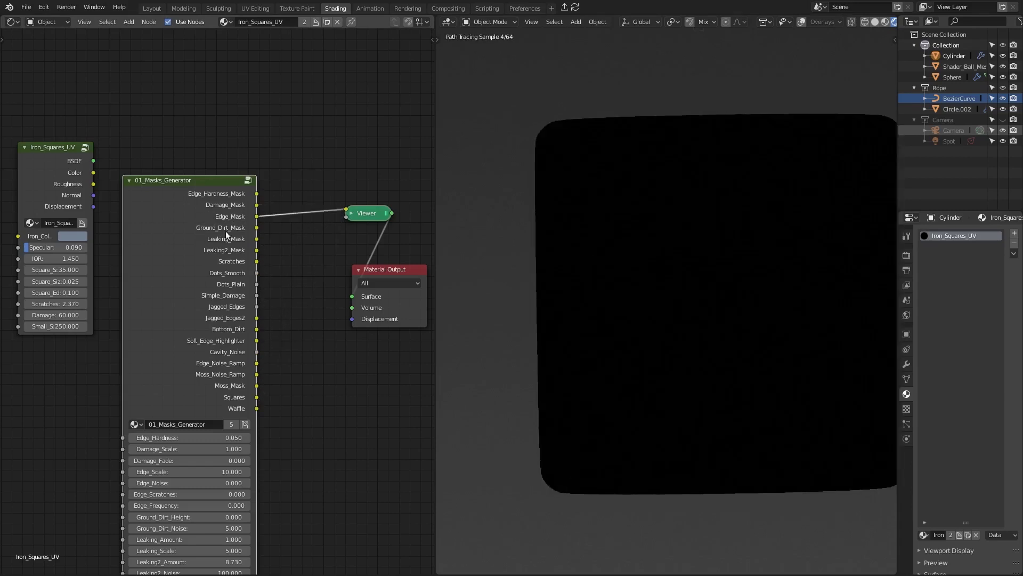
# - Preview the mask generator's Leaking_Mask and Leaking2_Mask outputs on the cylinder
pyautogui.keyDown('ctrl'); pyautogui.keyDown('shift'); pyautogui.click(215, 248); pyautogui.keyUp('shift'); pyautogui.keyUp('ctrl')
pyautogui.keyDown('ctrl'); pyautogui.keyDown('shift'); pyautogui.click(211, 252); pyautogui.keyUp('shift'); pyautogui.keyUp('ctrl')
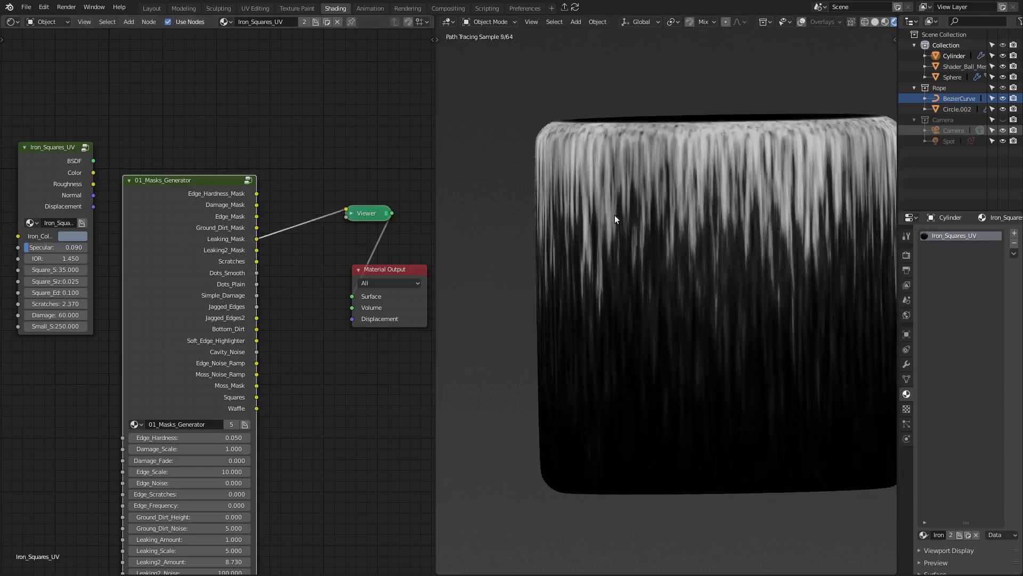
pyautogui.keyDown('ctrl'); pyautogui.keyDown('shift'); pyautogui.click(183, 287); pyautogui.keyUp('shift'); pyautogui.keyUp('ctrl')
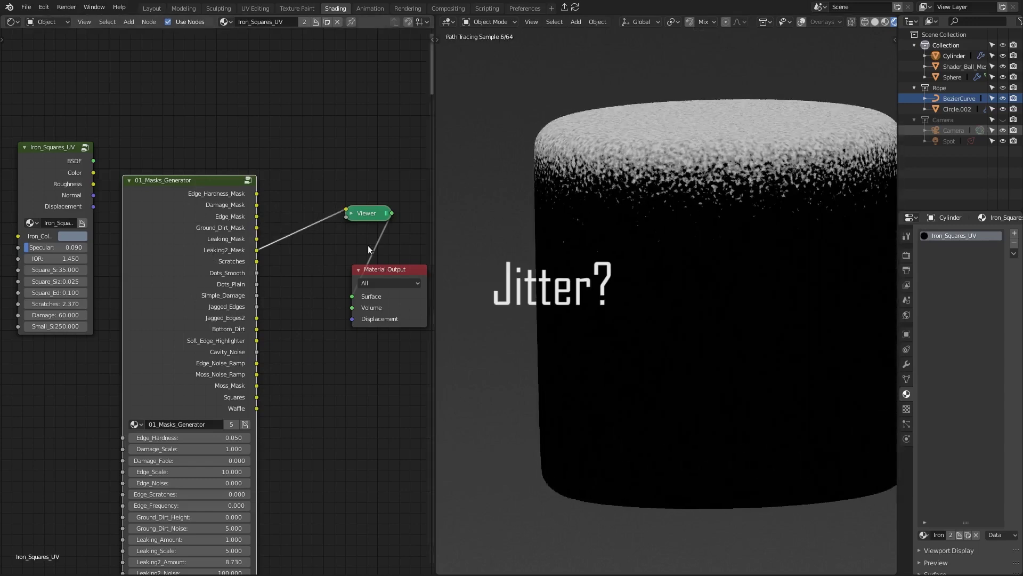
# - Preview the Scratches output and examine it up close on the cylinder, and preview the Dots_Smooth output
pyautogui.keyDown('ctrl'); pyautogui.keyDown('shift'); pyautogui.click(209, 278); pyautogui.keyUp('shift'); pyautogui.keyUp('ctrl')
pyautogui.scroll(5, 673, 228)
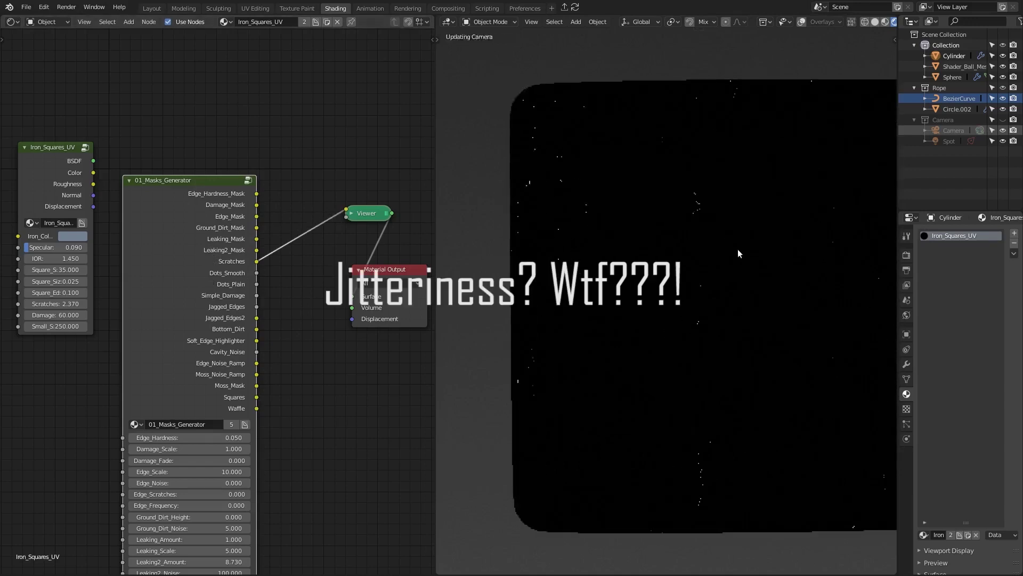
pyautogui.scroll(-2, 646, 215)
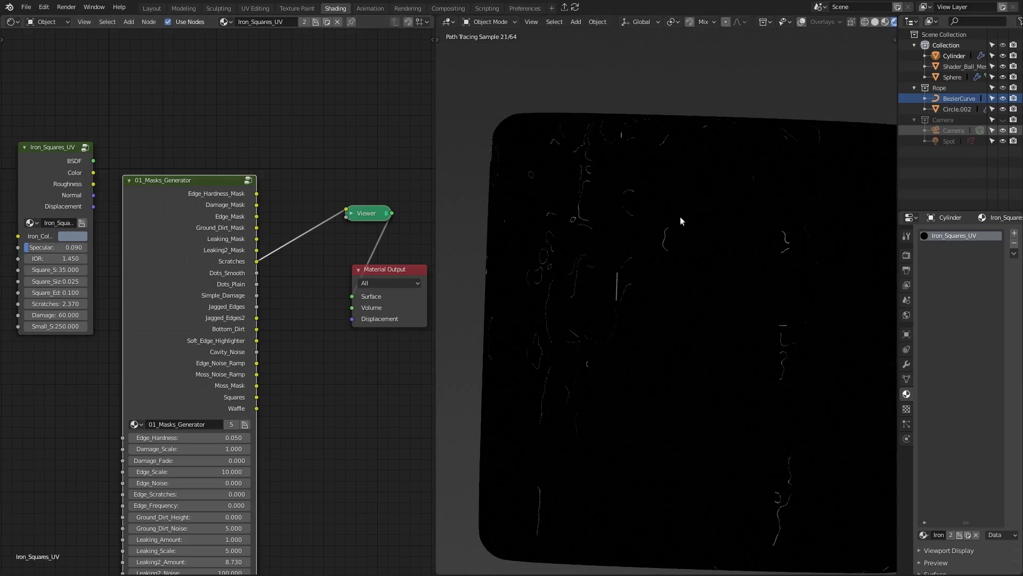
pyautogui.moveTo(705, 217); pyautogui.dragTo(663, 216, button='middle')
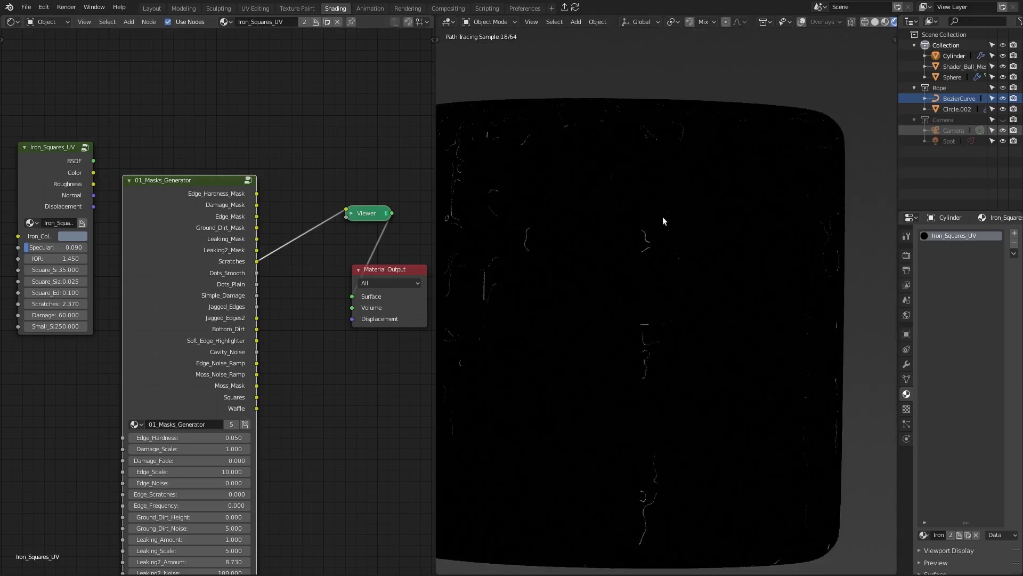
pyautogui.keyDown('ctrl'); pyautogui.keyDown('shift'); pyautogui.click(198, 281); pyautogui.keyUp('shift'); pyautogui.keyUp('ctrl')
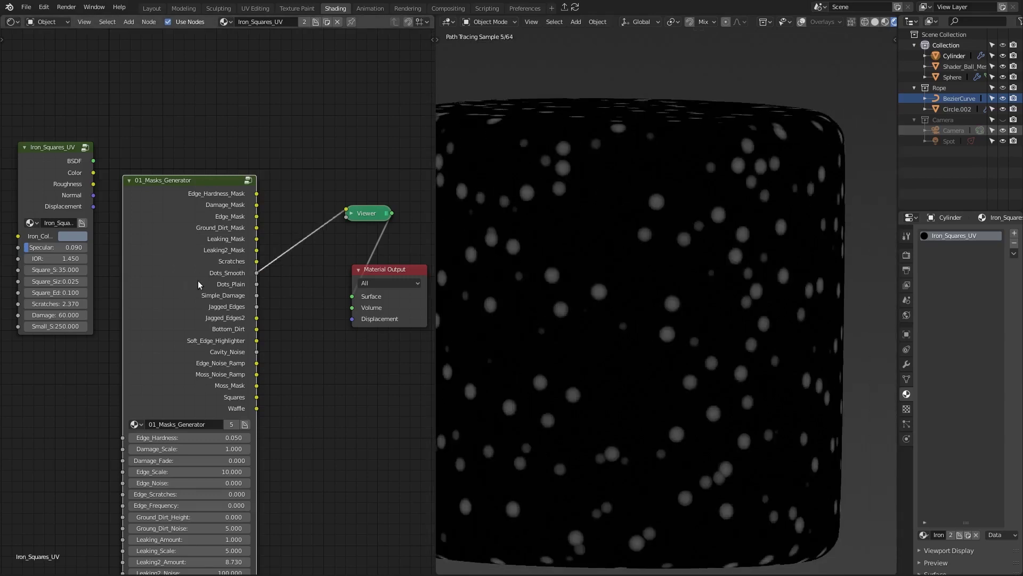
# - Preview the mask generator's Dots_Plain, Simple_Damage, Jagged_Edges2 and Jagged_Edges outputs on the cylinder
pyautogui.keyDown('ctrl'); pyautogui.keyDown('shift'); pyautogui.click(206, 289); pyautogui.keyUp('shift'); pyautogui.keyUp('ctrl')
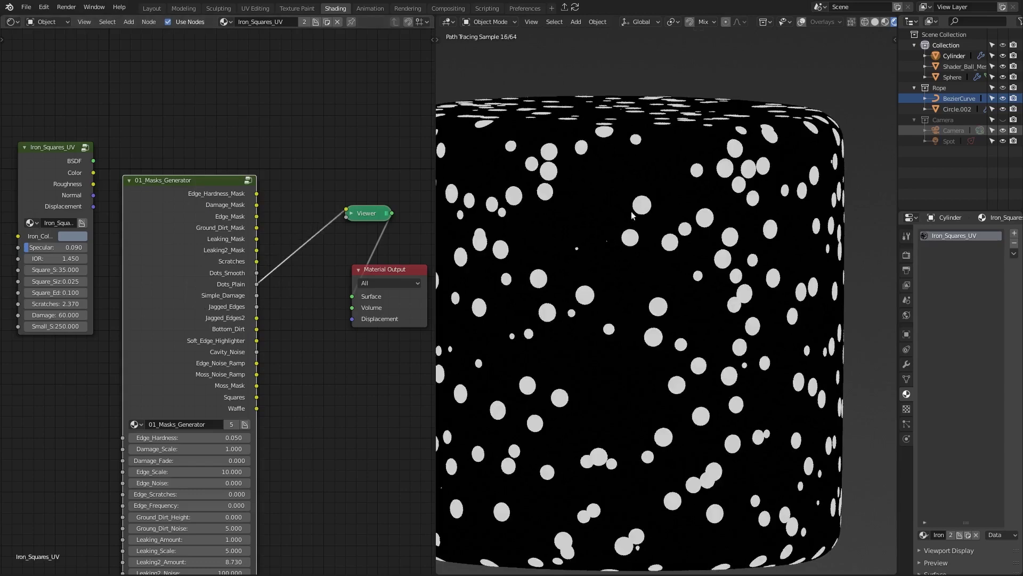
pyautogui.keyDown('ctrl'); pyautogui.keyDown('shift'); pyautogui.click(198, 296); pyautogui.keyUp('shift'); pyautogui.keyUp('ctrl')
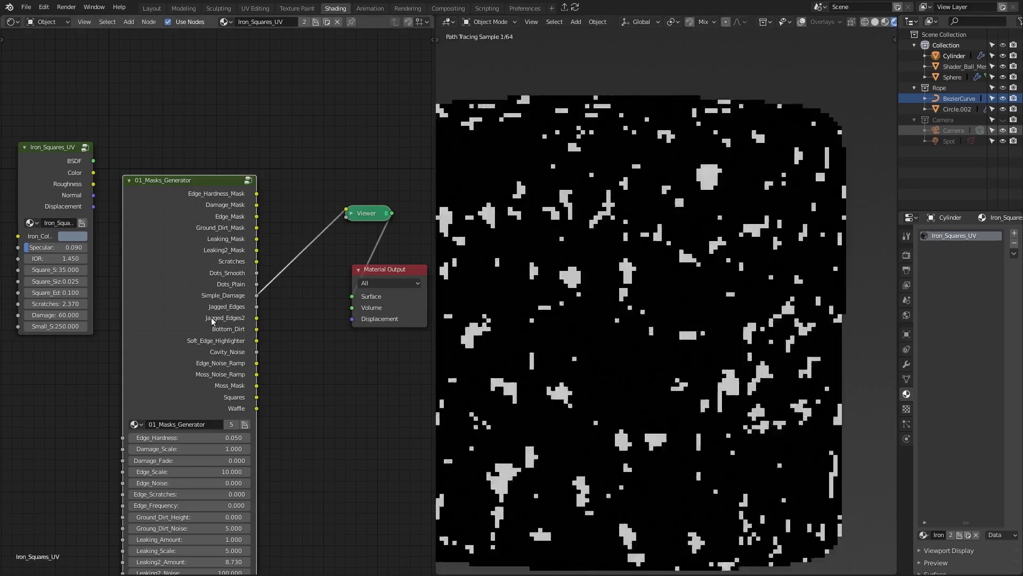
pyautogui.keyDown('ctrl'); pyautogui.keyDown('shift'); pyautogui.click(183, 290); pyautogui.keyUp('shift'); pyautogui.keyUp('ctrl')
pyautogui.keyDown('ctrl'); pyautogui.keyDown('shift'); pyautogui.click(177, 292); pyautogui.keyUp('shift'); pyautogui.keyUp('ctrl')
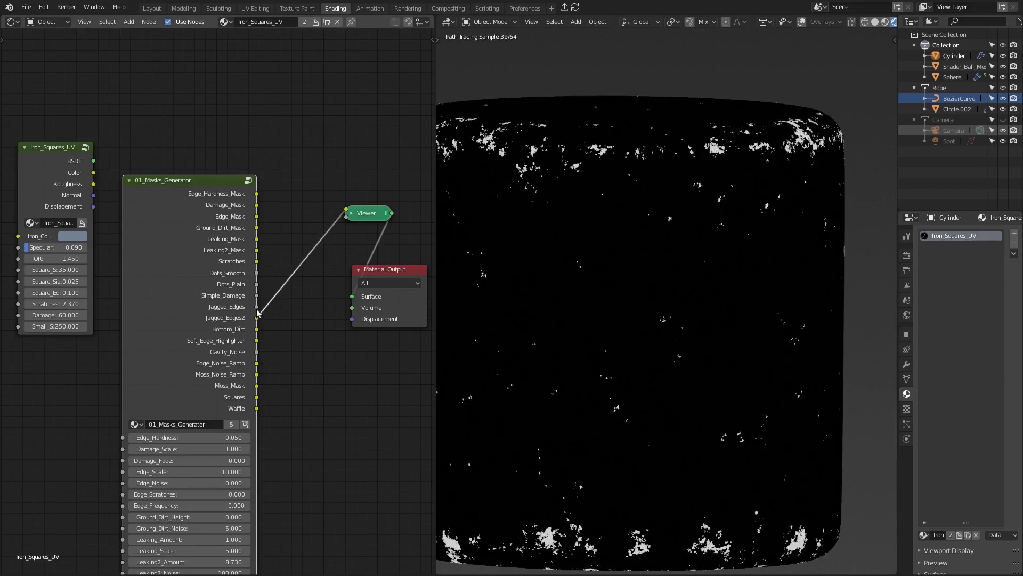
pyautogui.moveTo(257, 308); pyautogui.dragTo(346, 209)
pyautogui.moveTo(556, 187); pyautogui.dragTo(551, 193, button='middle')
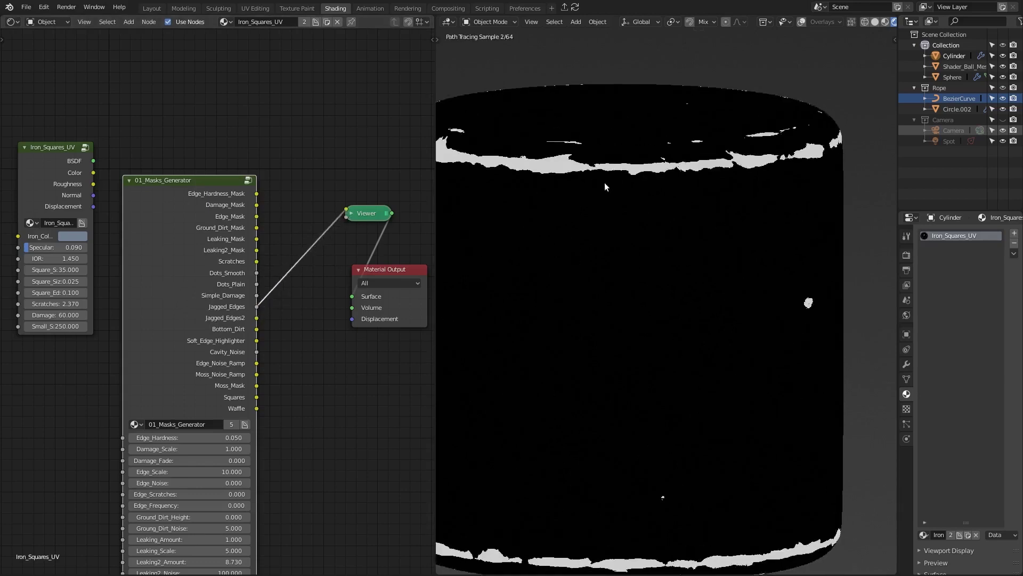
# - Move the 01_Masks_Generator node higher in the node editor to reach its Jagged_Edges_Amount parameter
pyautogui.moveTo(204, 279); pyautogui.dragTo(200, 158)
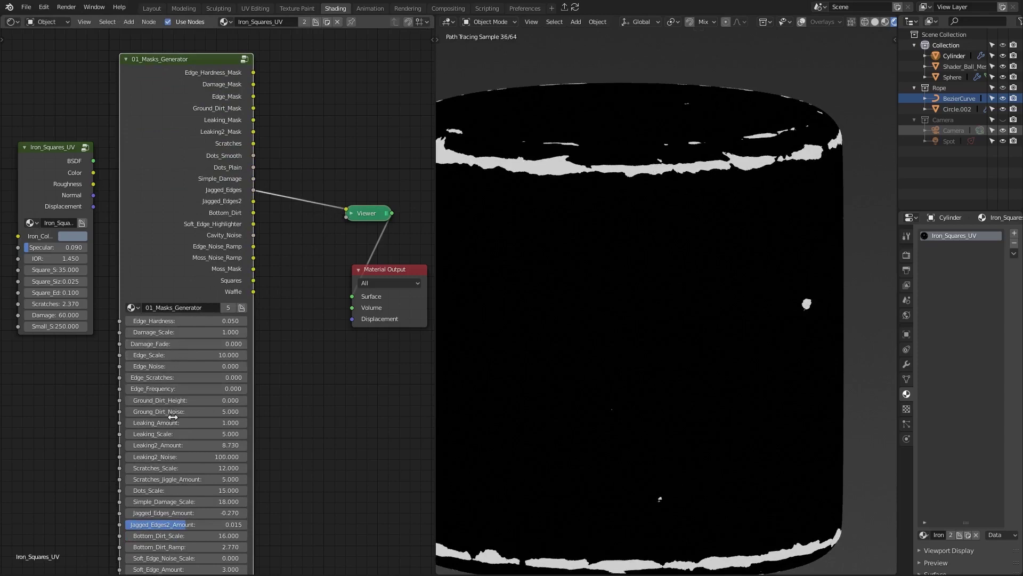
pyautogui.scroll(-3, 155, 494)
pyautogui.moveTo(101, 486); pyautogui.dragTo(118, 407, button='middle')
pyautogui.scroll(5, 134, 421)
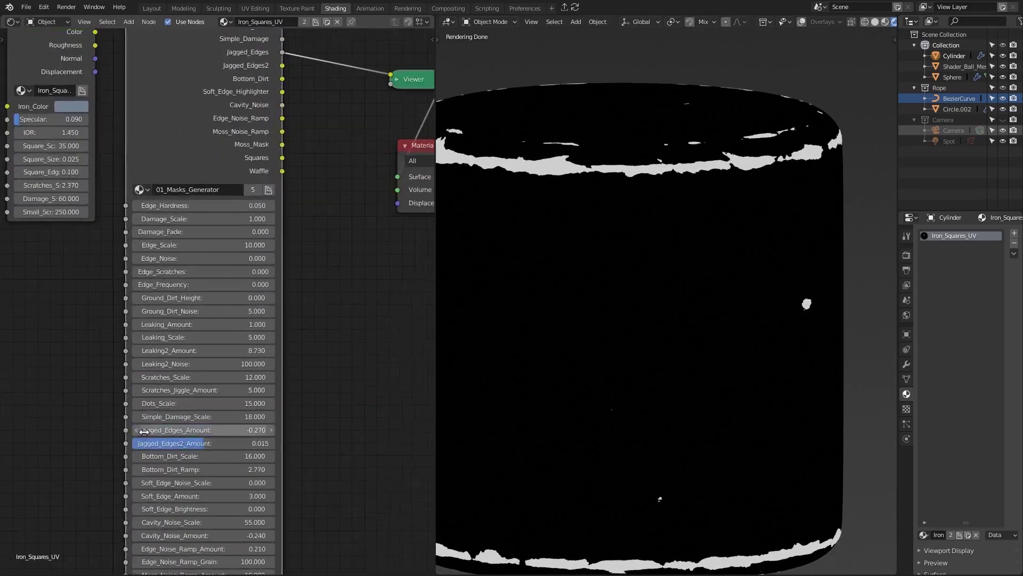